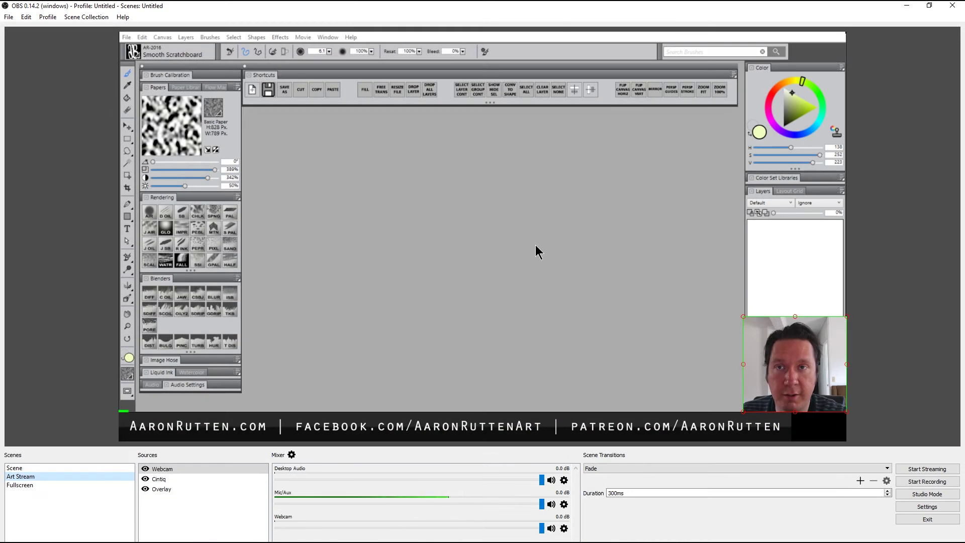
# Step: Switch to the Fullscreen scene
pyautogui.click(23, 485)
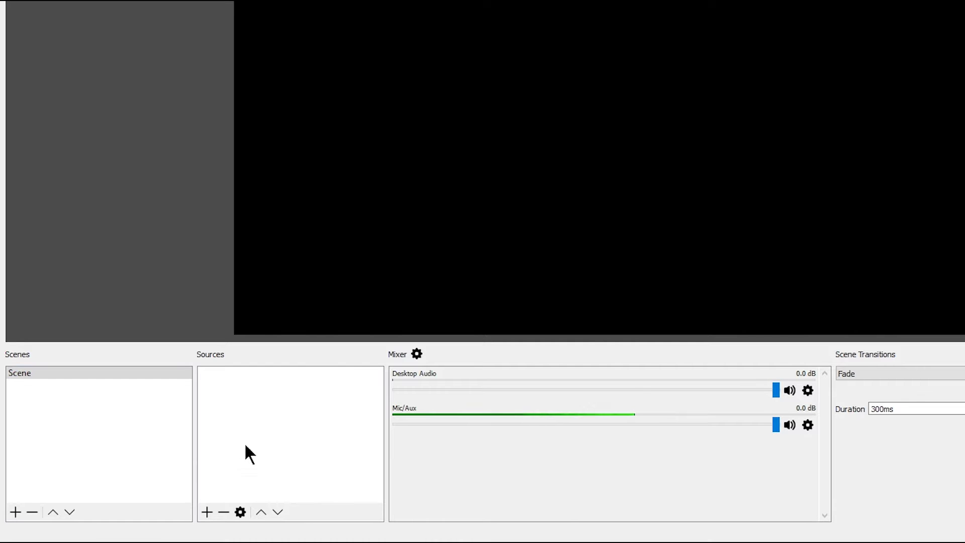
# Step: Add a new scene named Art Stream
pyautogui.click(15, 511)
pyautogui.write('Art Stream')
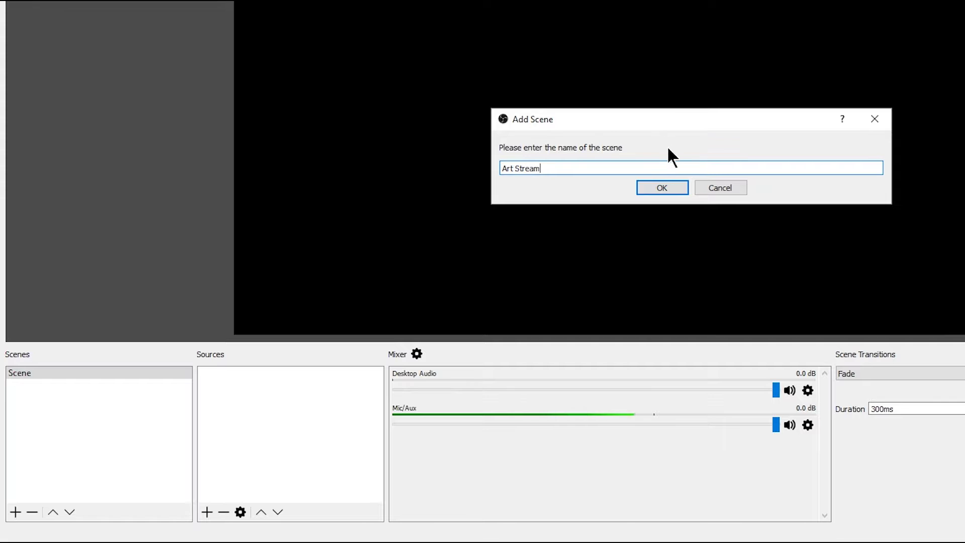
pyautogui.click(661, 188)
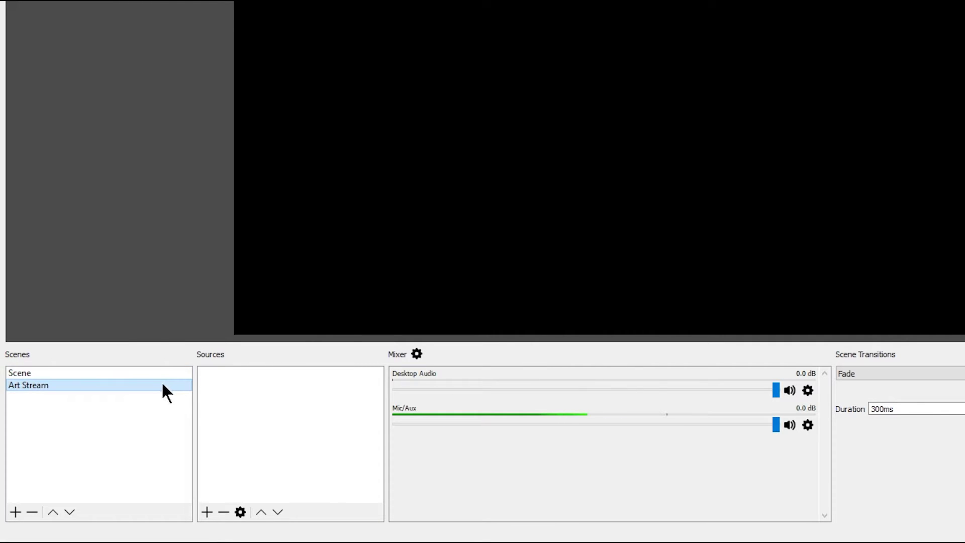
# Step: Add a display capture source named Cintiq to the Art Stream scene, leaving its properties at their defaults
pyautogui.click(207, 511)
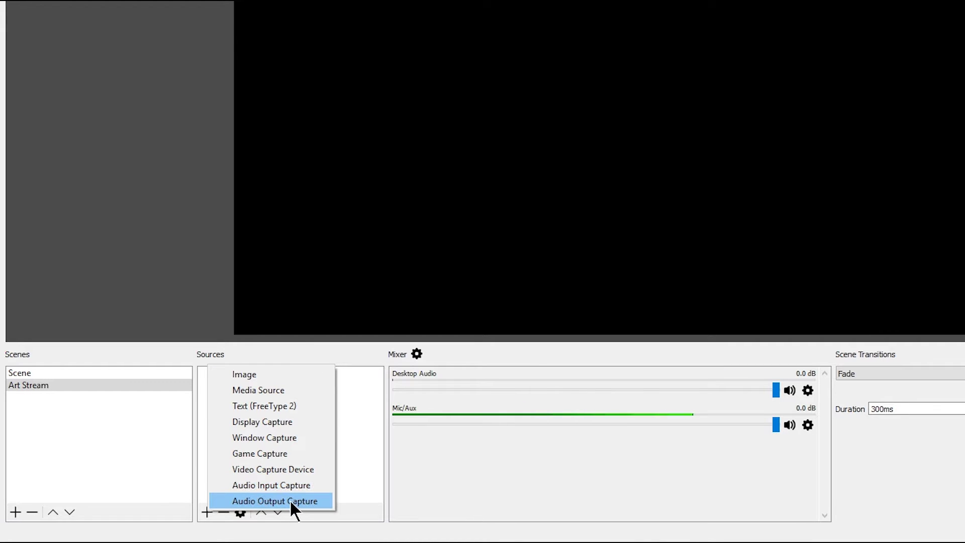
pyautogui.click(274, 421)
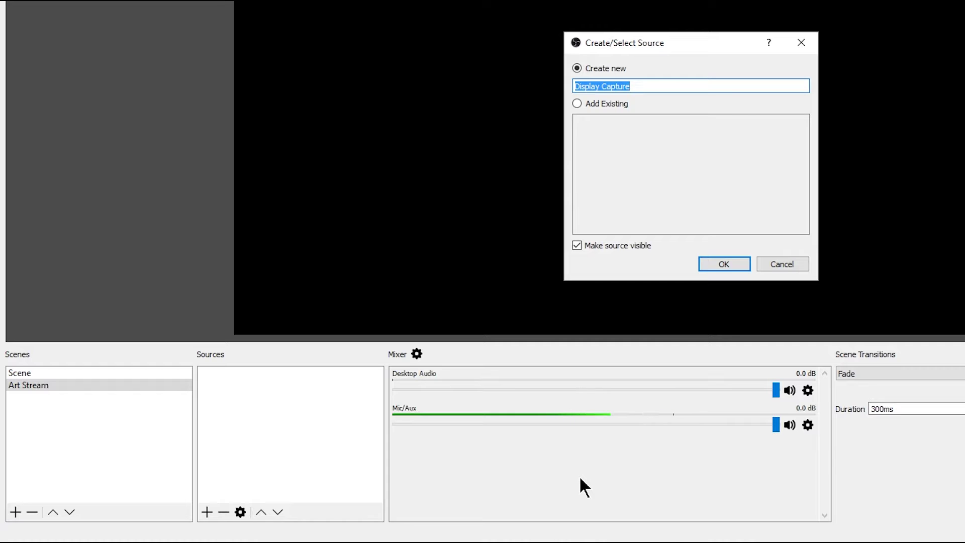
pyautogui.write('Cintiq')
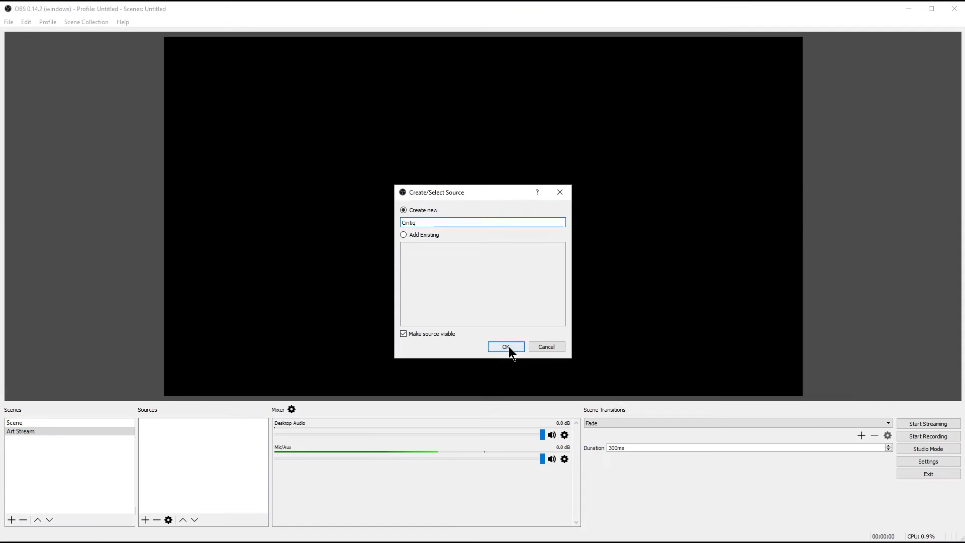
pyautogui.click(621, 302)
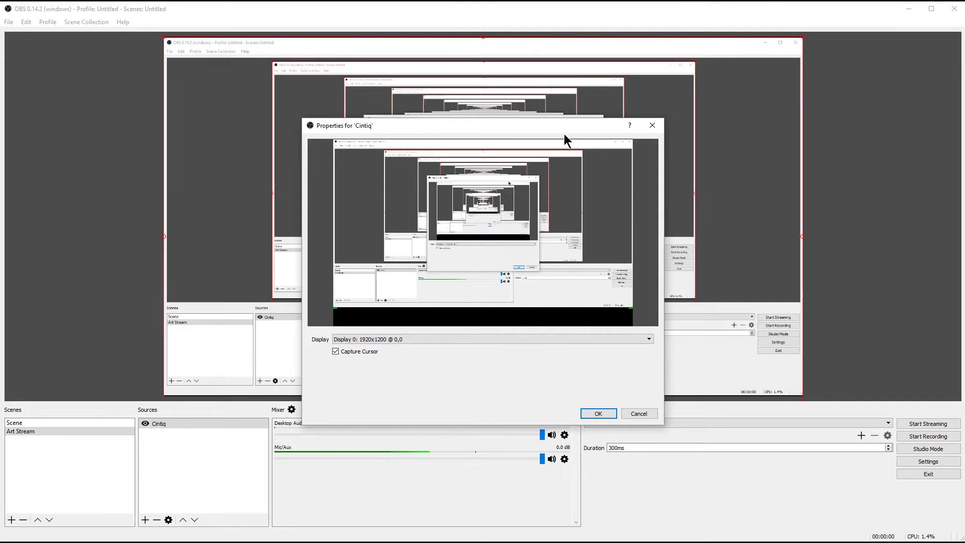
pyautogui.moveTo(564, 130); pyautogui.dragTo(510, 131)
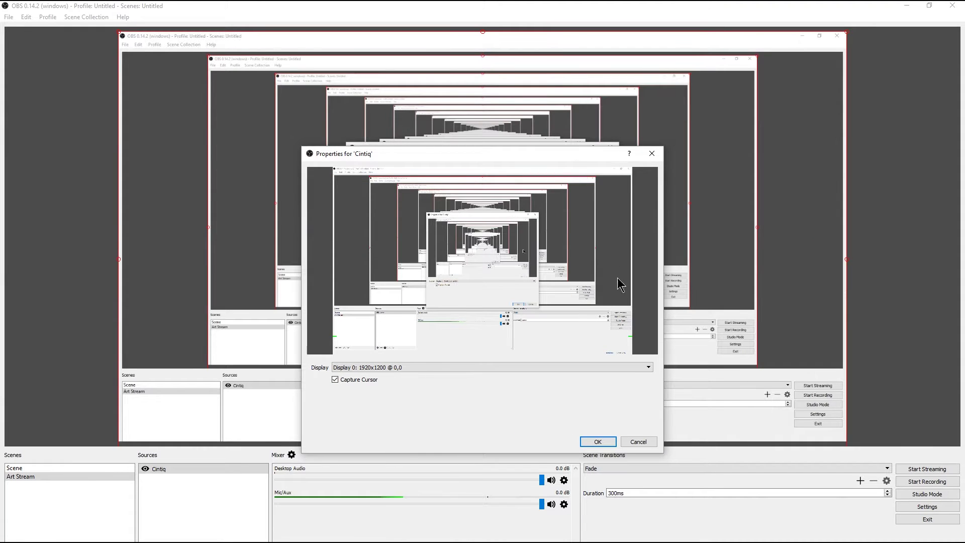
pyautogui.click(637, 441)
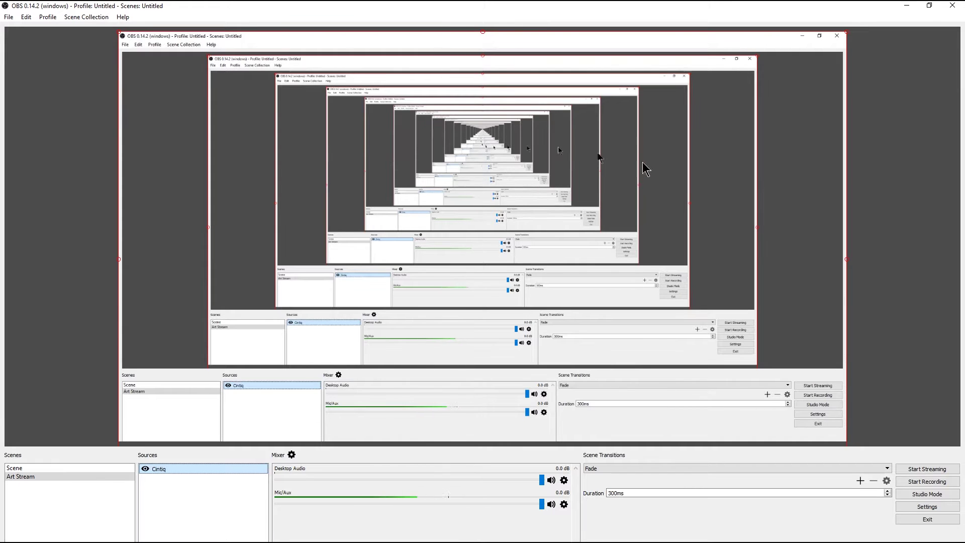
# Step: Disable the canvas preview and enable it again
pyautogui.rightClick(638, 325)
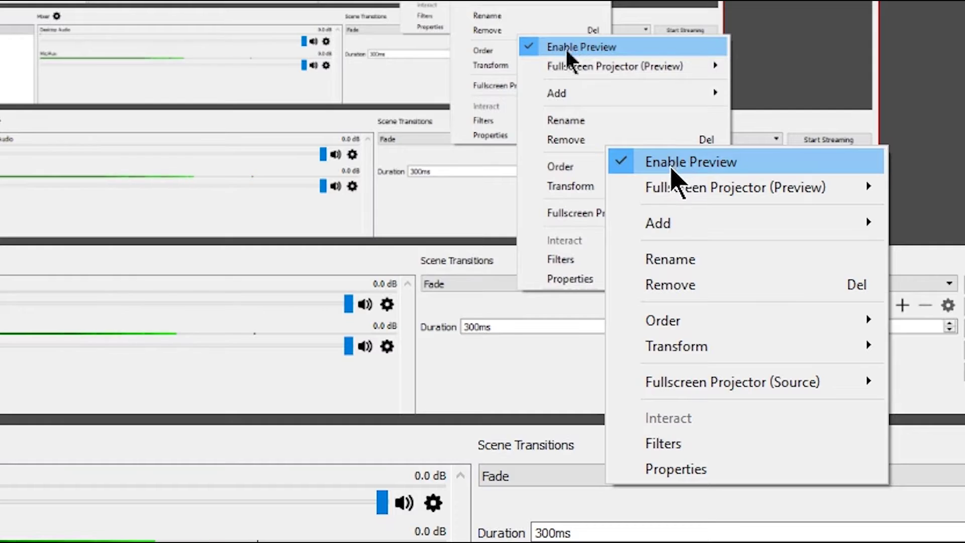
pyautogui.click(669, 163)
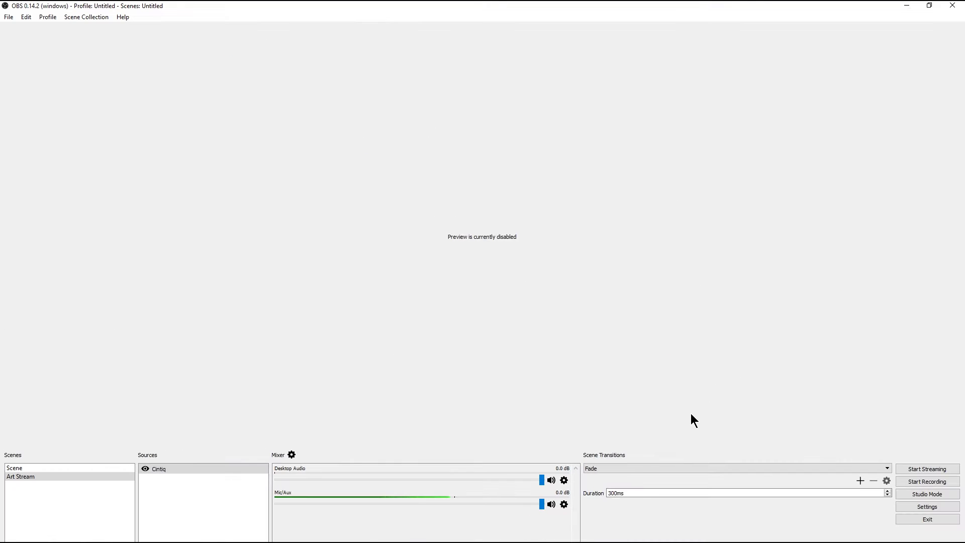
pyautogui.rightClick(523, 290)
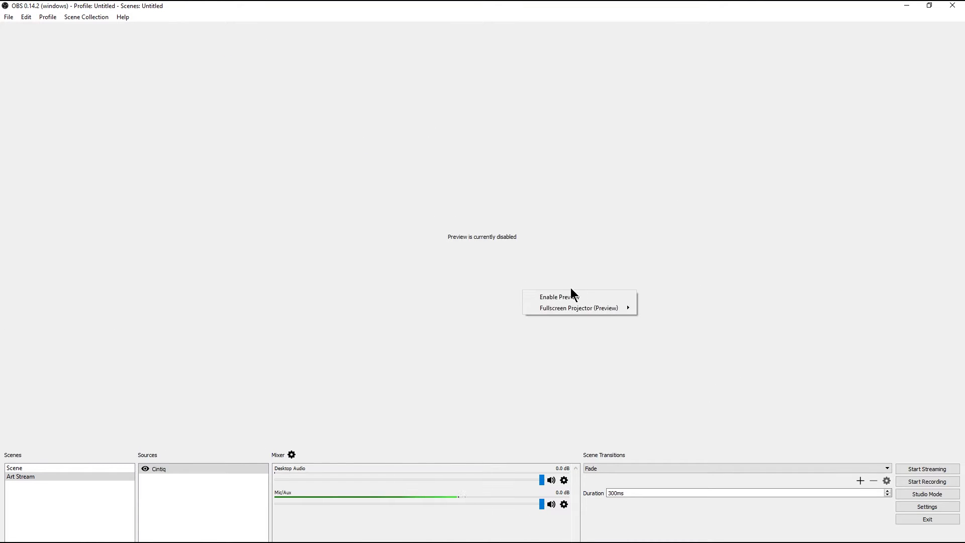
pyautogui.click(579, 298)
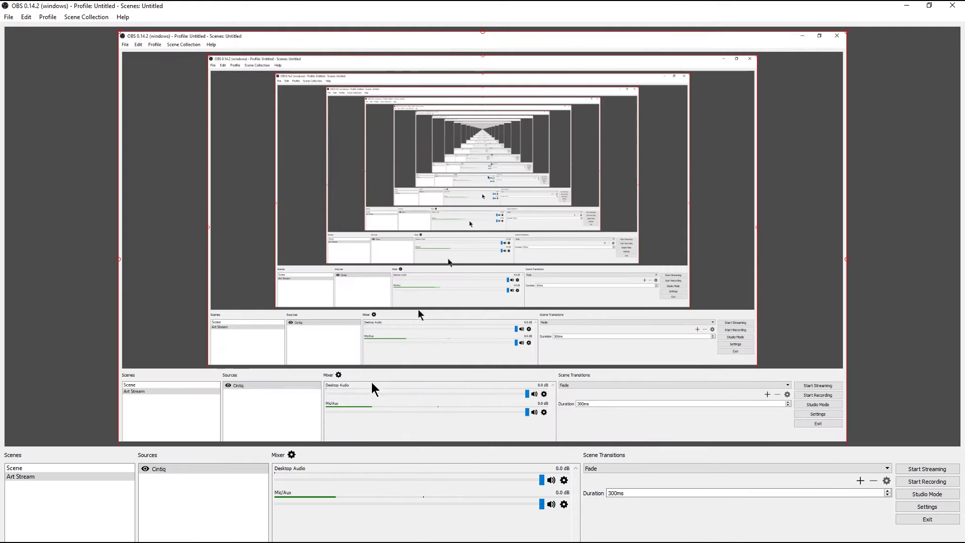
# Step: Set the Cintiq source to capture Display 1: 1920x1080 @ 0,-1080
pyautogui.click(162, 469)
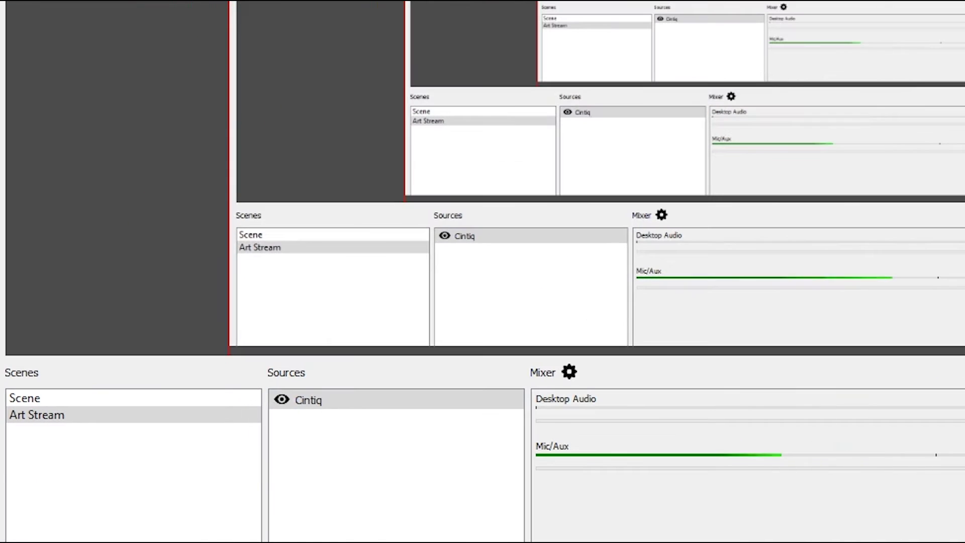
pyautogui.click(318, 409)
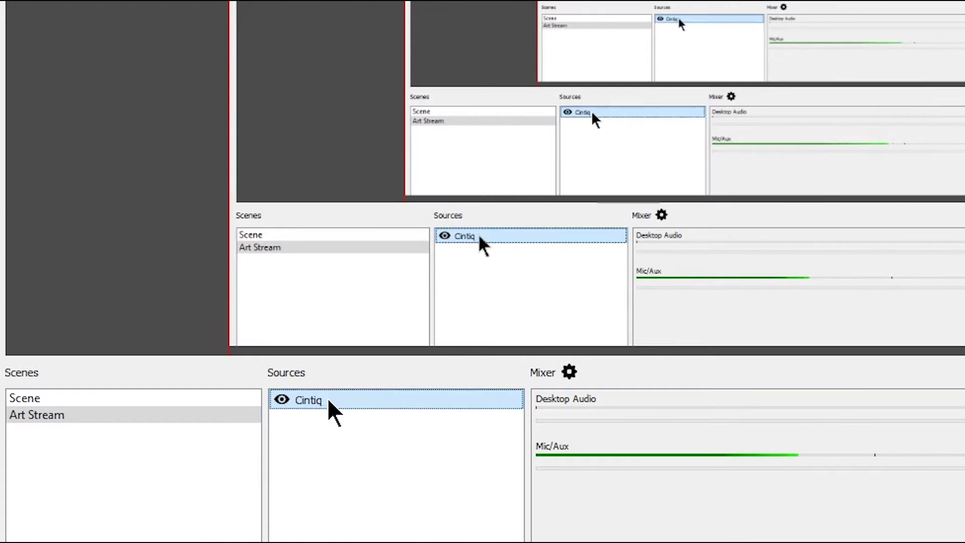
pyautogui.doubleClick(334, 409)
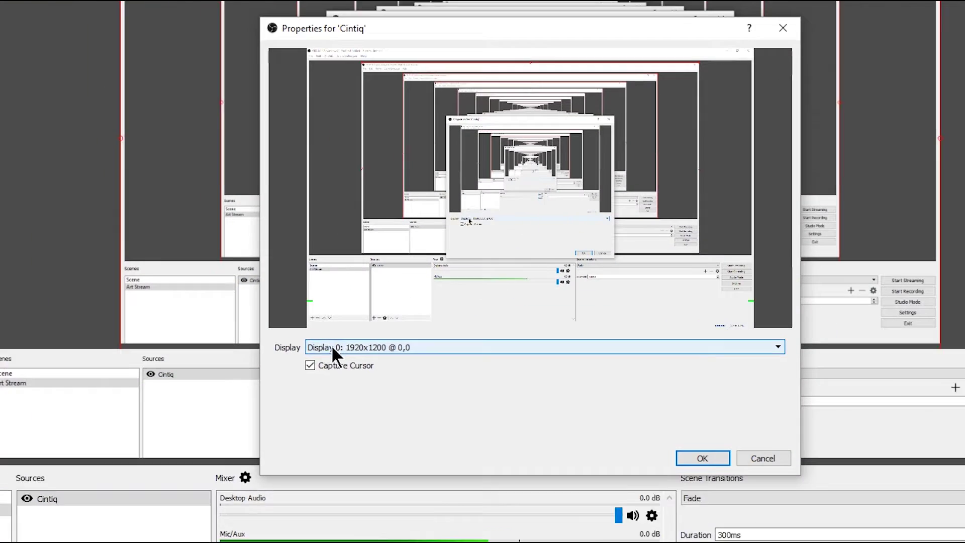
pyautogui.click(693, 201)
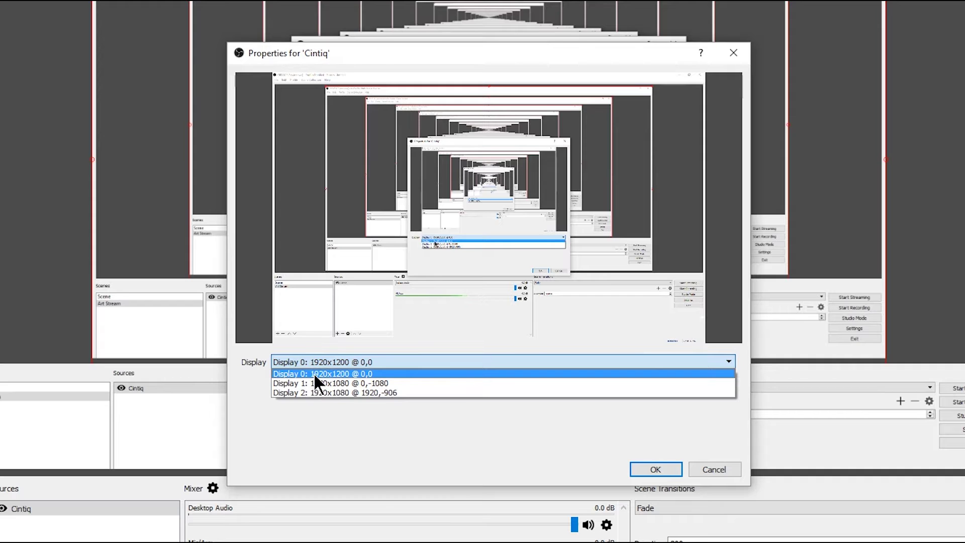
pyautogui.click(337, 383)
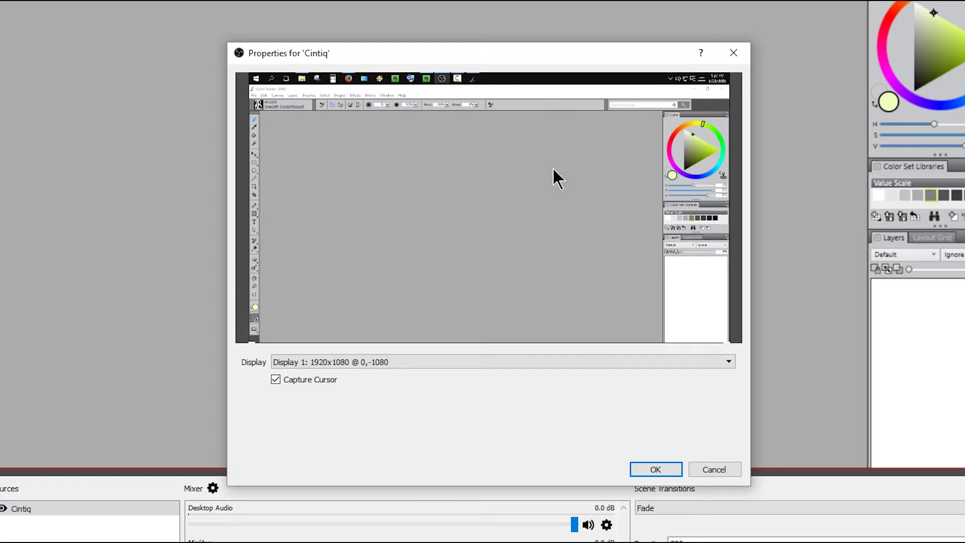
pyautogui.click(304, 360)
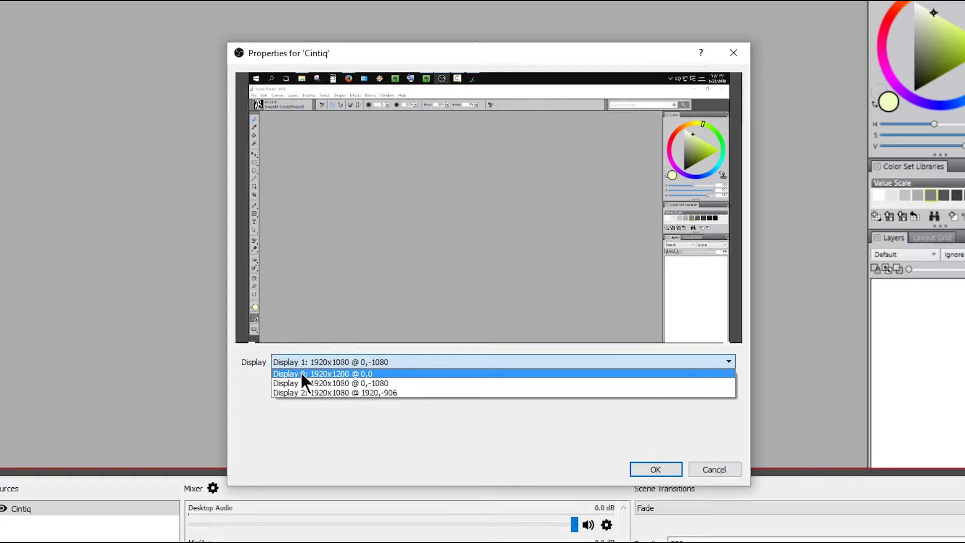
pyautogui.click(310, 351)
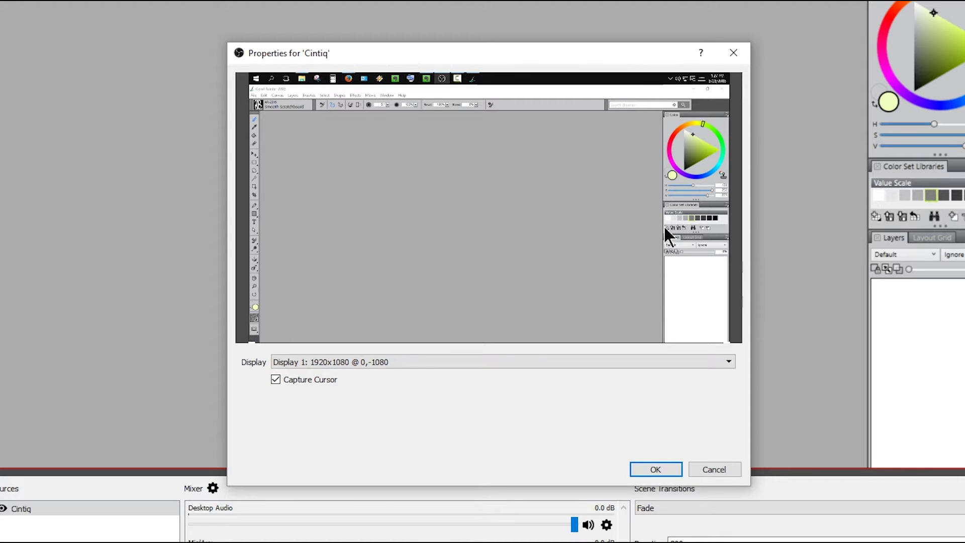
pyautogui.click(648, 469)
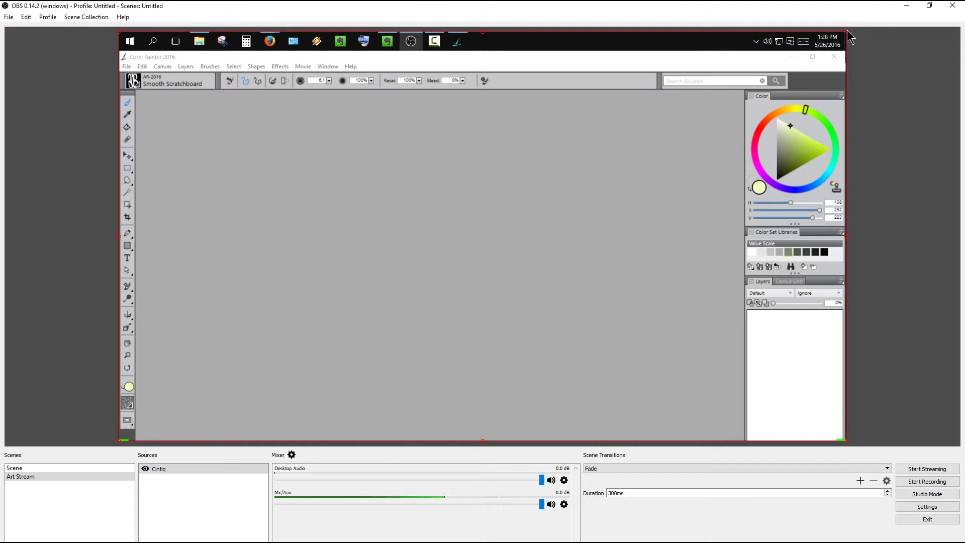
# Step: Crop the taskbar and title bar off the top of the Cintiq capture and move it flush with the canvas's upper edge
pyautogui.moveTo(119, 441)
pyautogui.mouseDown()
pyautogui.moveTo(138, 402)
pyautogui.moveTo(212, 362)
pyautogui.moveTo(334, 264)
pyautogui.moveTo(209, 383)
pyautogui.moveTo(130, 441)
pyautogui.mouseUp()
pyautogui.moveTo(548, 127); pyautogui.dragTo(494, 225)
pyautogui.press('alt')
pyautogui.moveTo(120, 237)
pyautogui.mouseDown()
pyautogui.moveTo(265, 263)
pyautogui.moveTo(119, 251)
pyautogui.mouseUp()
pyautogui.moveTo(484, 33); pyautogui.dragTo(483, 60)
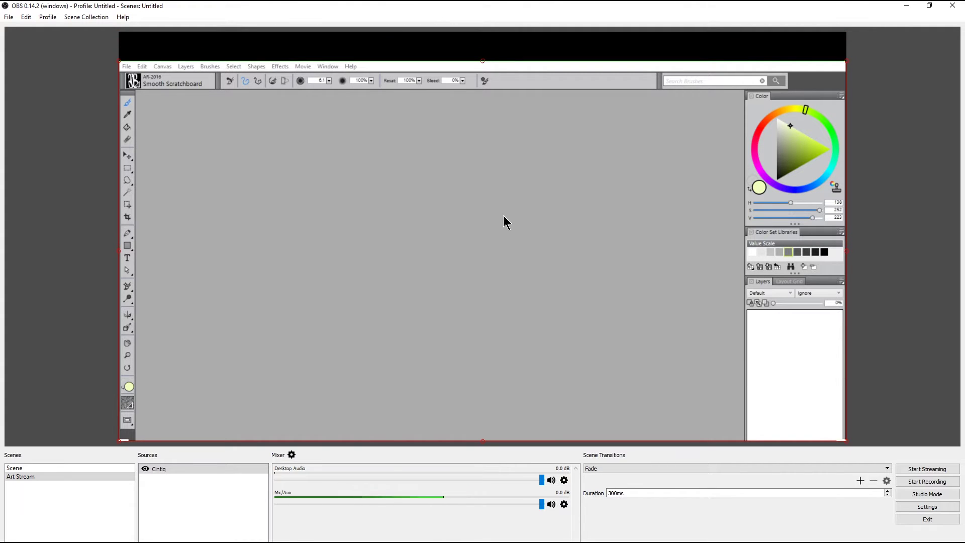
pyautogui.moveTo(505, 219); pyautogui.dragTo(505, 194)
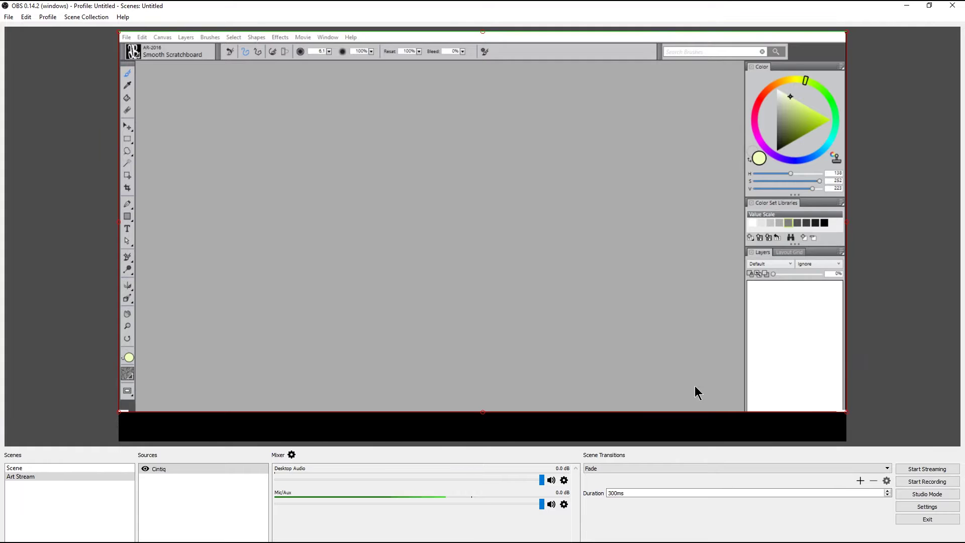
# Step: Switch to Corel Painter, show its palettes, and compact them by collapsing Color Set Libraries and shrinking the Color panel
pyautogui.press('Tab')
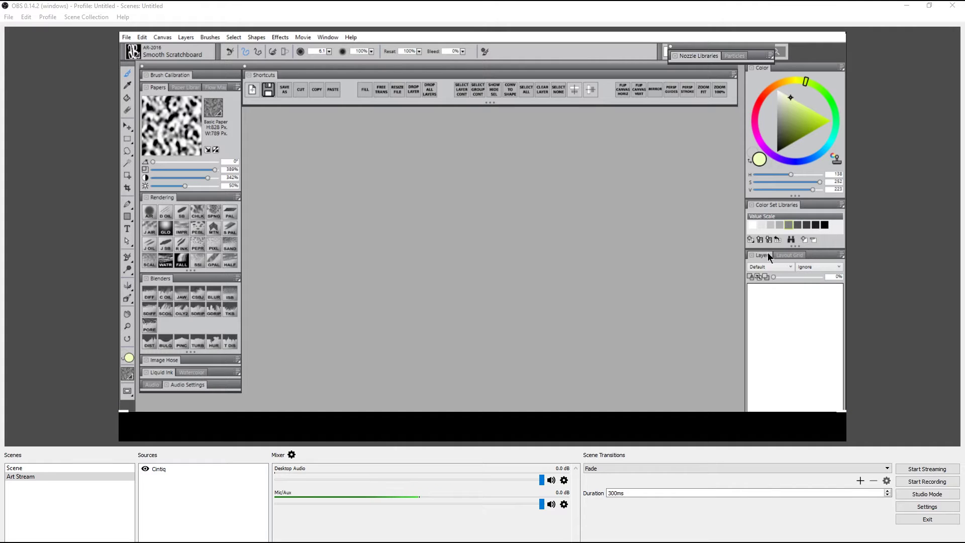
pyautogui.click(772, 209)
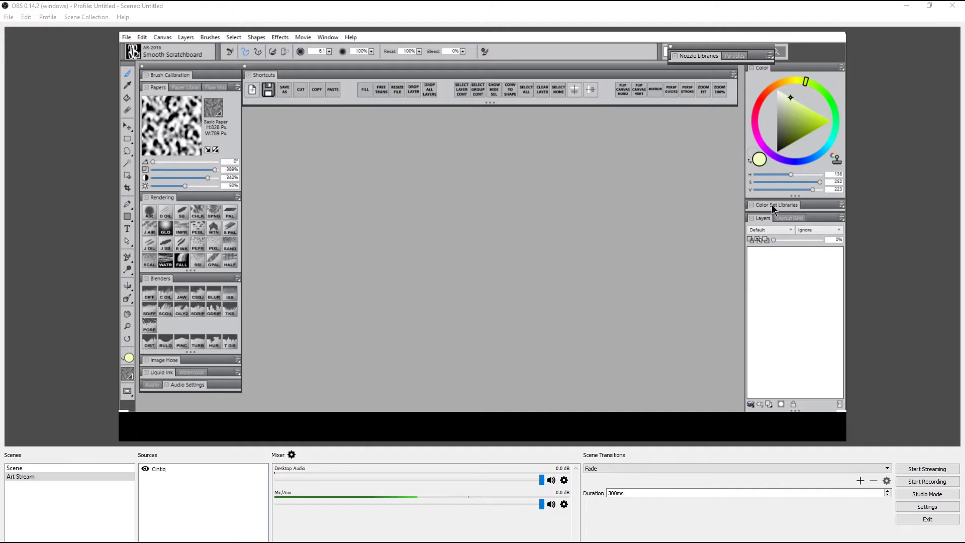
pyautogui.moveTo(787, 195); pyautogui.dragTo(787, 168)
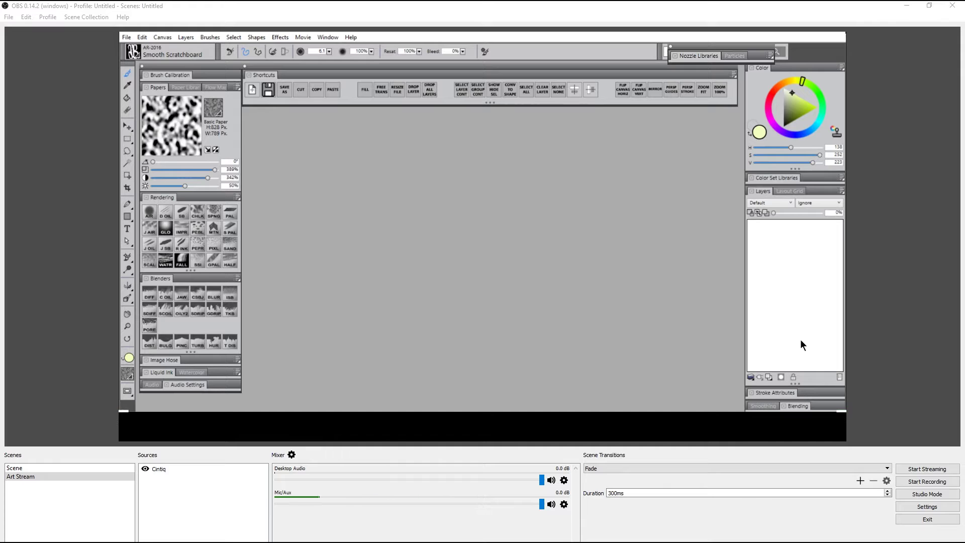
pyautogui.click(600, 231)
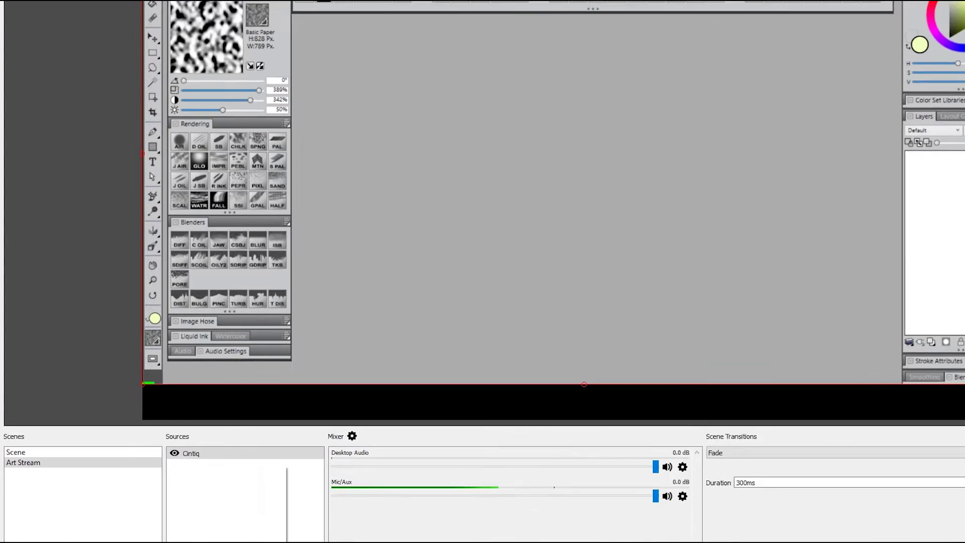
# Step: Add a window capture source named Window that captures the [CamRecorder.exe]: Recording... window
pyautogui.rightClick(148, 477)
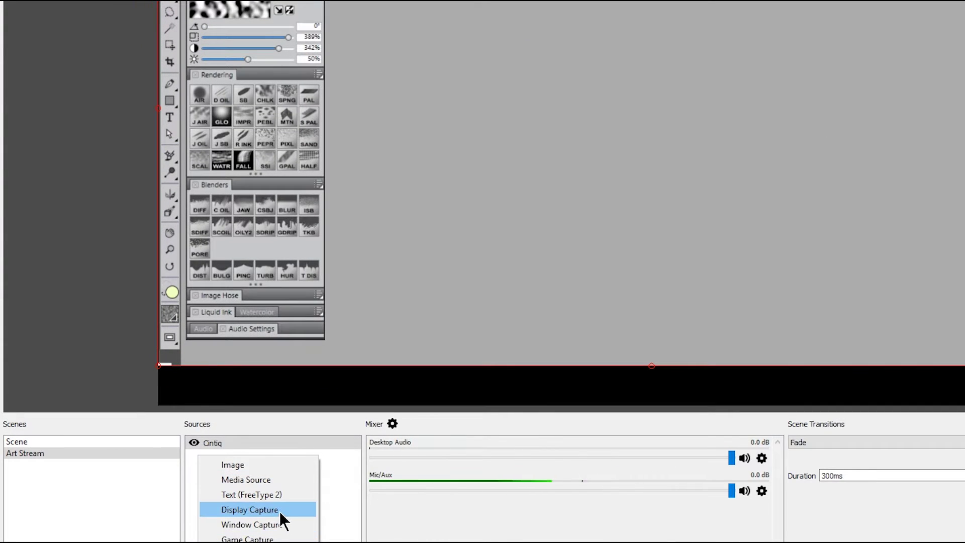
pyautogui.click(265, 526)
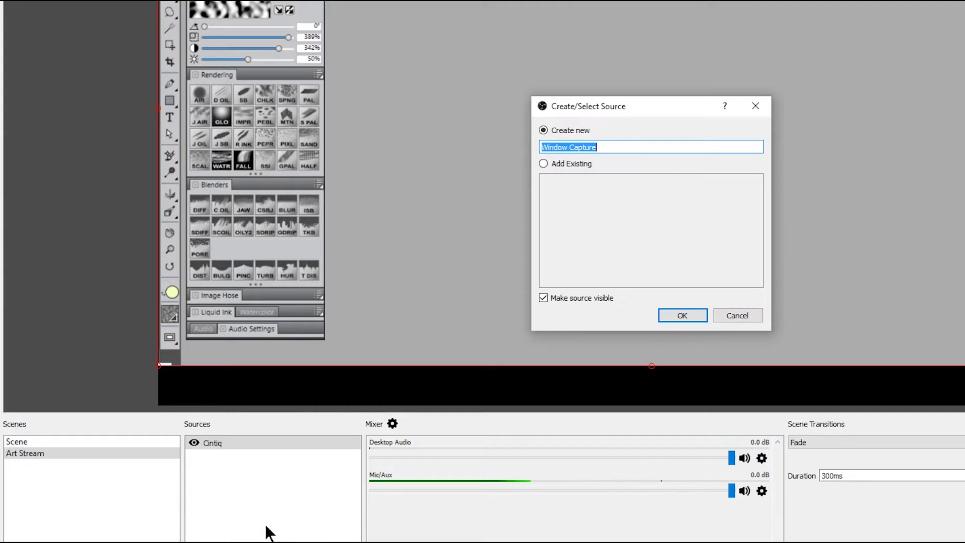
pyautogui.write('Window')
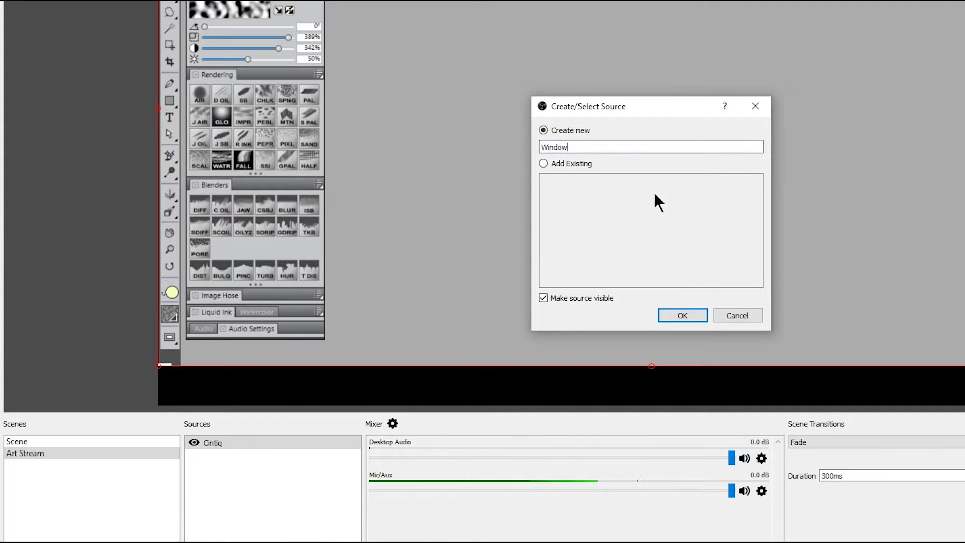
pyautogui.click(677, 315)
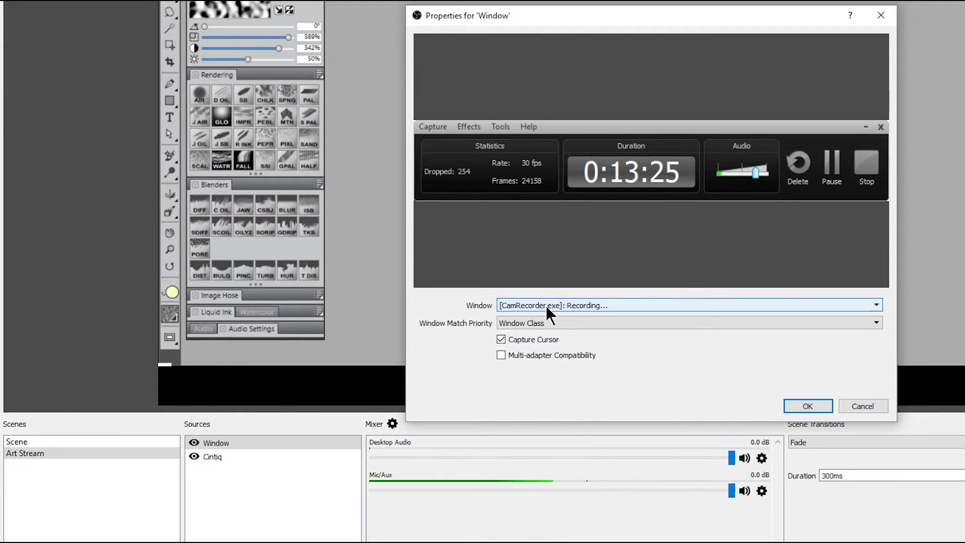
pyautogui.click(620, 303)
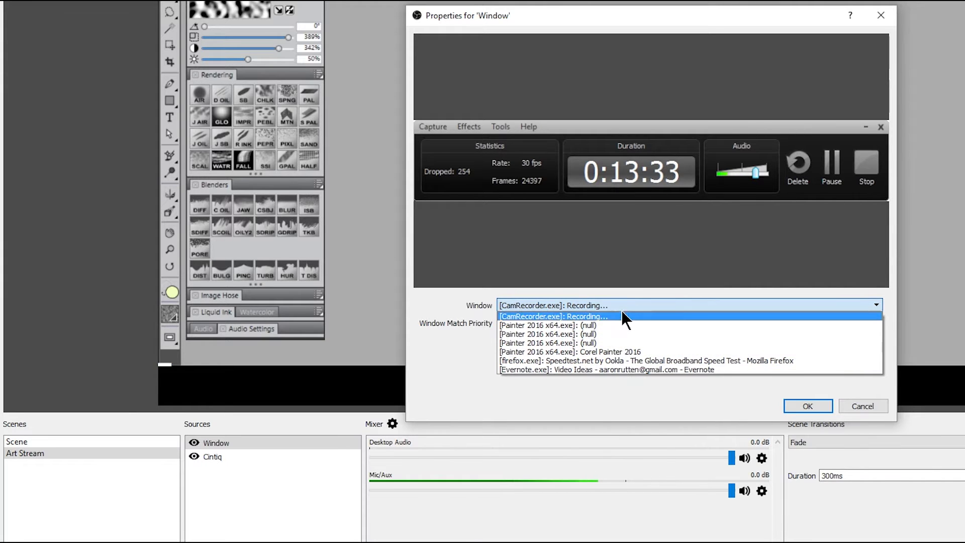
pyautogui.click(807, 405)
pyautogui.click(808, 405)
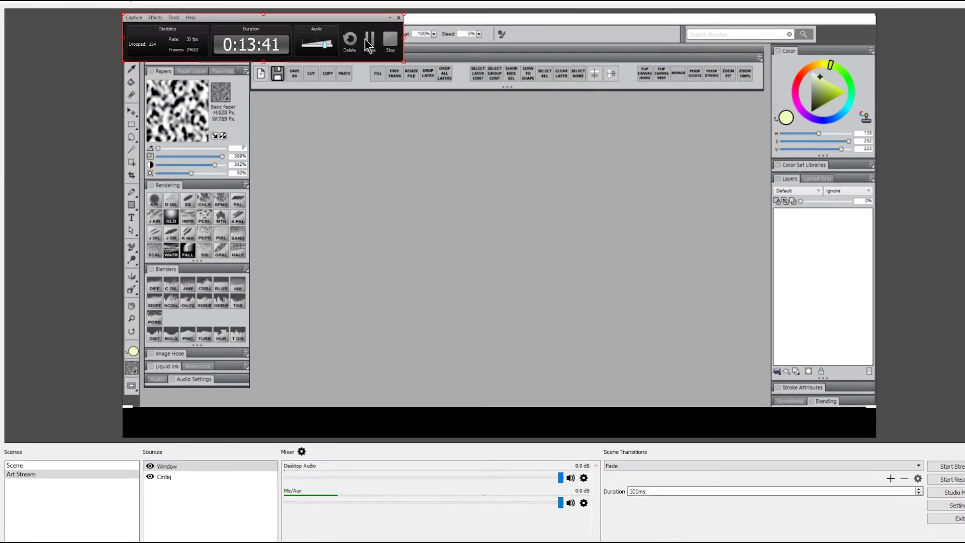
# Step: Move the captured recorder window to the canvas's upper-right area over the Color panel and scale it down
pyautogui.moveTo(369, 45); pyautogui.dragTo(784, 93)
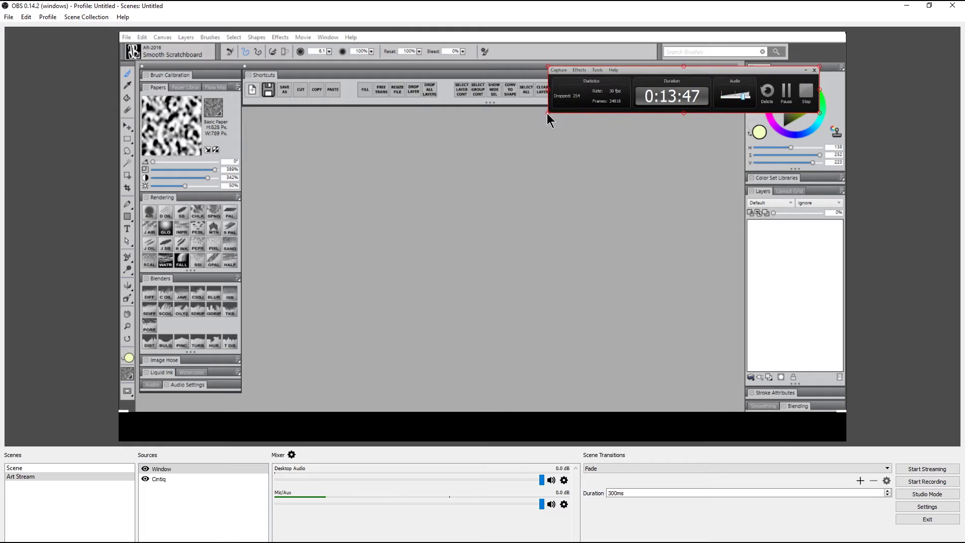
pyautogui.moveTo(548, 115); pyautogui.dragTo(679, 101)
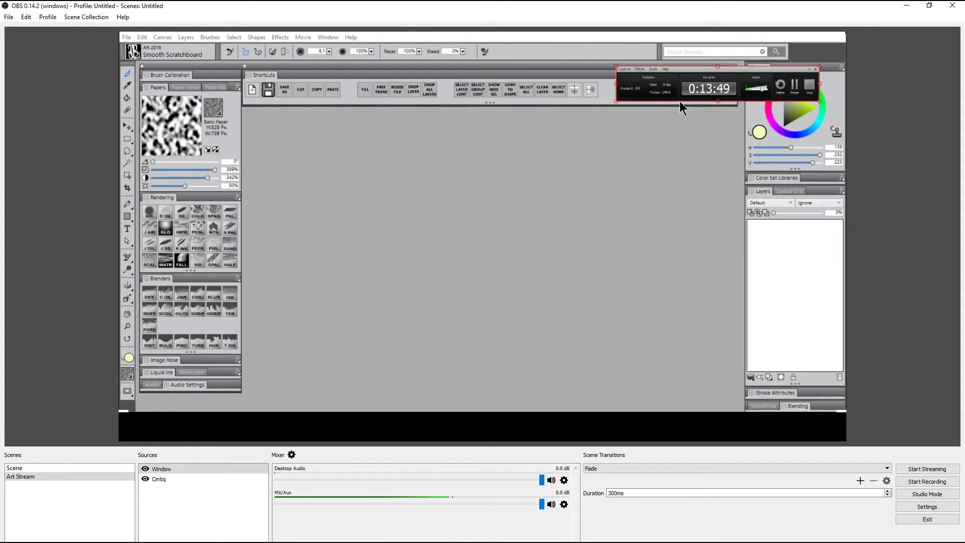
# Step: Move the recorder window capture toward the middle of the canvas and remove the Window source from the scene
pyautogui.moveTo(766, 95); pyautogui.dragTo(625, 309)
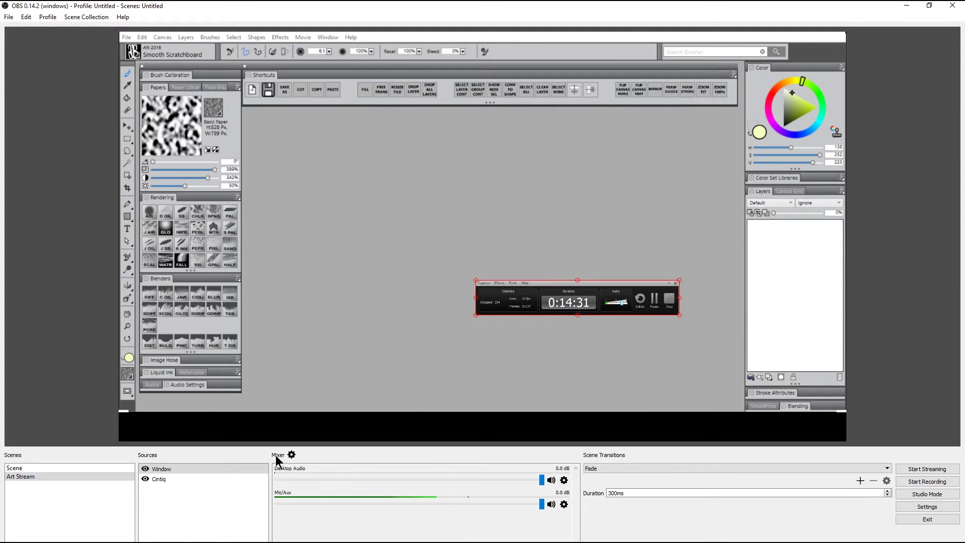
pyautogui.press('Delete')
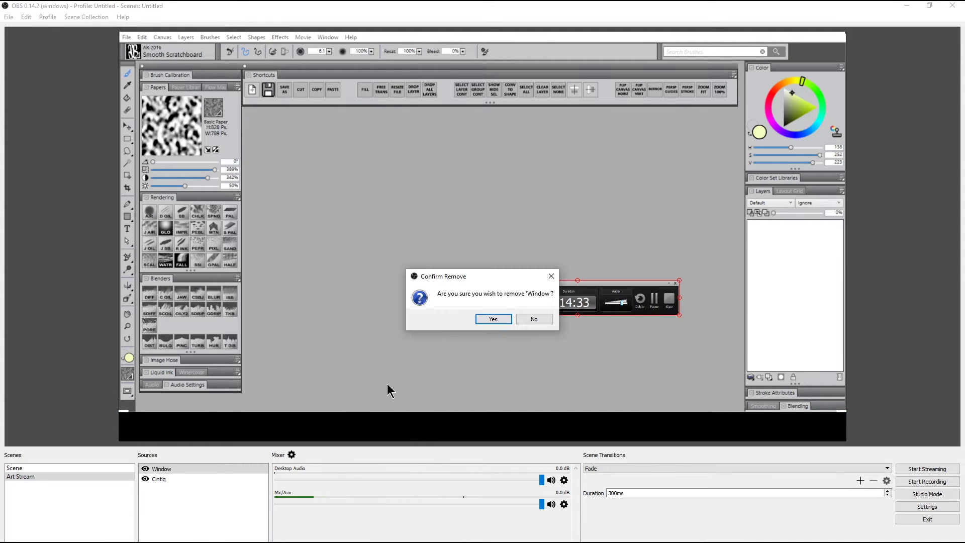
pyautogui.click(495, 320)
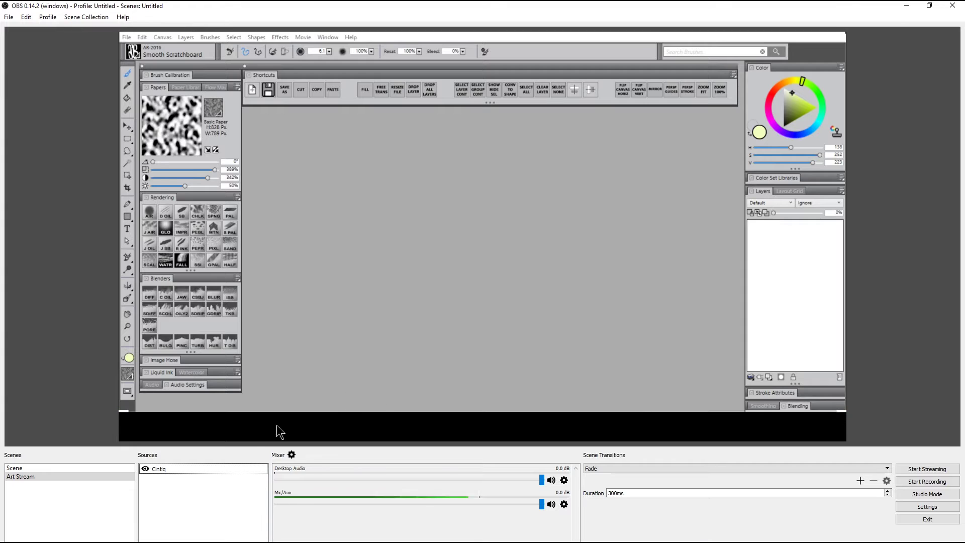
# Step: Add an image source named Overlay and browse to yt-overlay in the livestream's twitch folder
pyautogui.rightClick(150, 480)
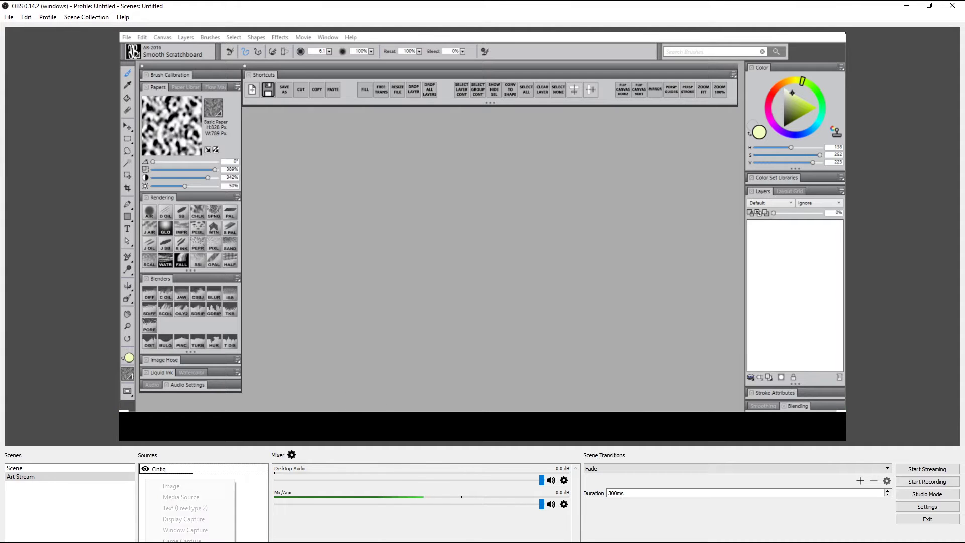
pyautogui.click(179, 487)
pyautogui.write('Overlay')
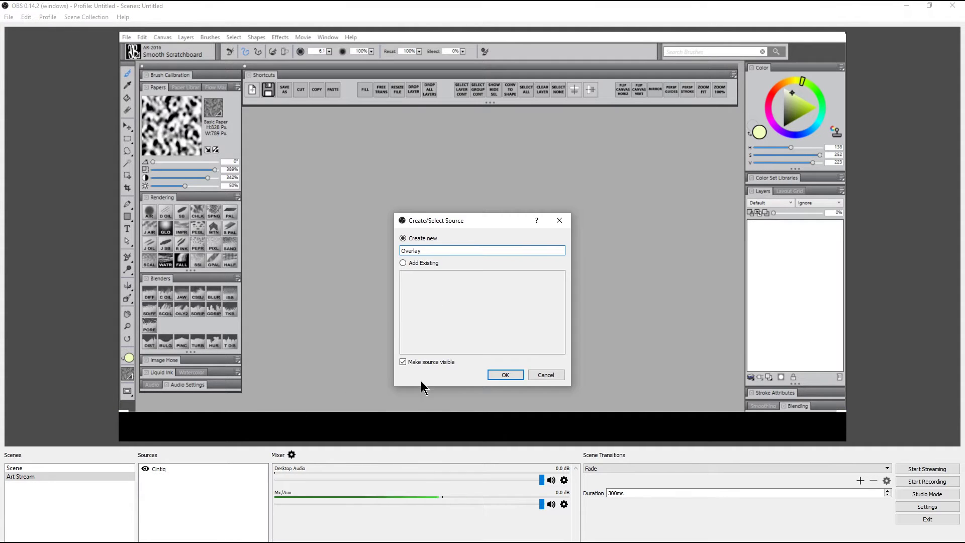
pyautogui.click(505, 375)
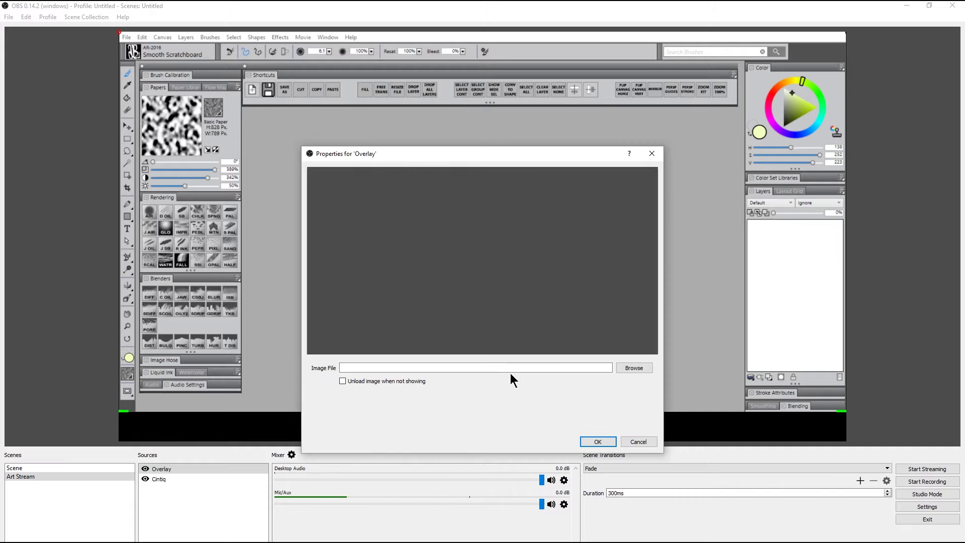
pyautogui.click(627, 370)
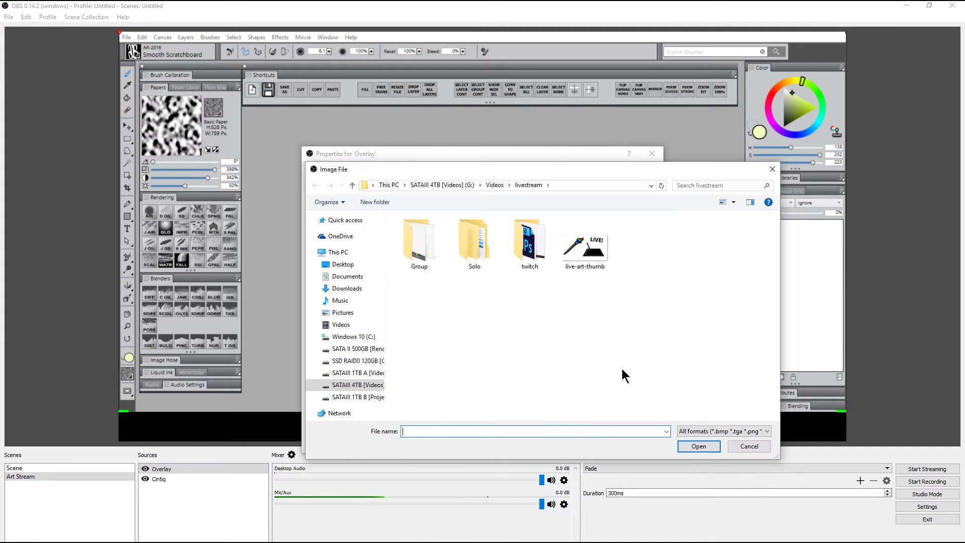
pyautogui.click(584, 304)
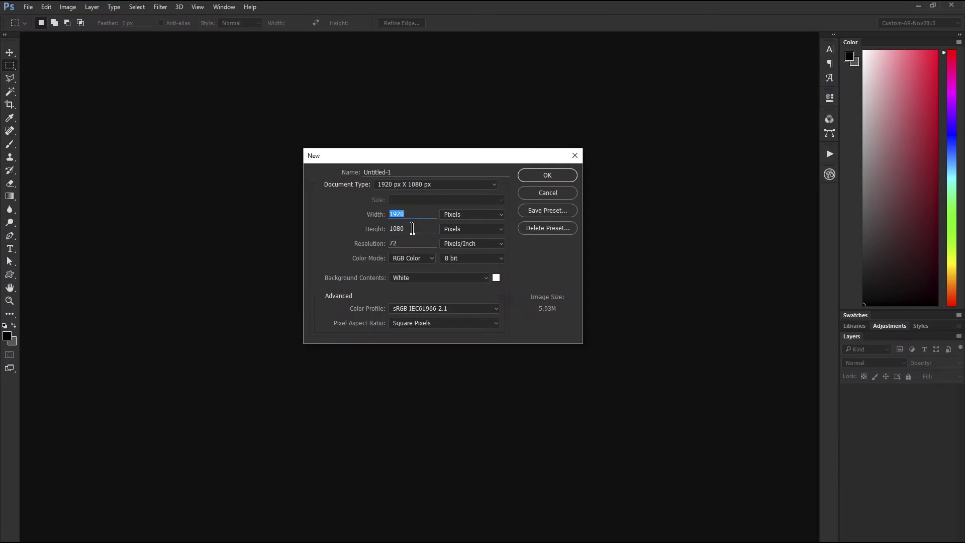
# Step: Switch to Photoshop, create a 1920 x 1080 px document at 72 pixels/inch, and add the website address as text near the lower-left corner
pyautogui.moveTo(406, 229); pyautogui.dragTo(383, 245)
pyautogui.click(540, 176)
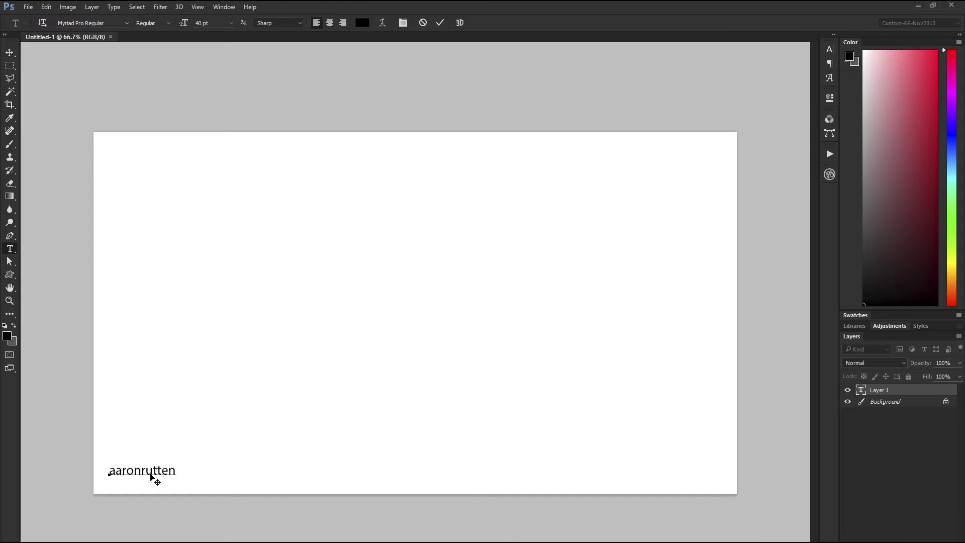
pyautogui.hotkey('ctrl', 'Return')
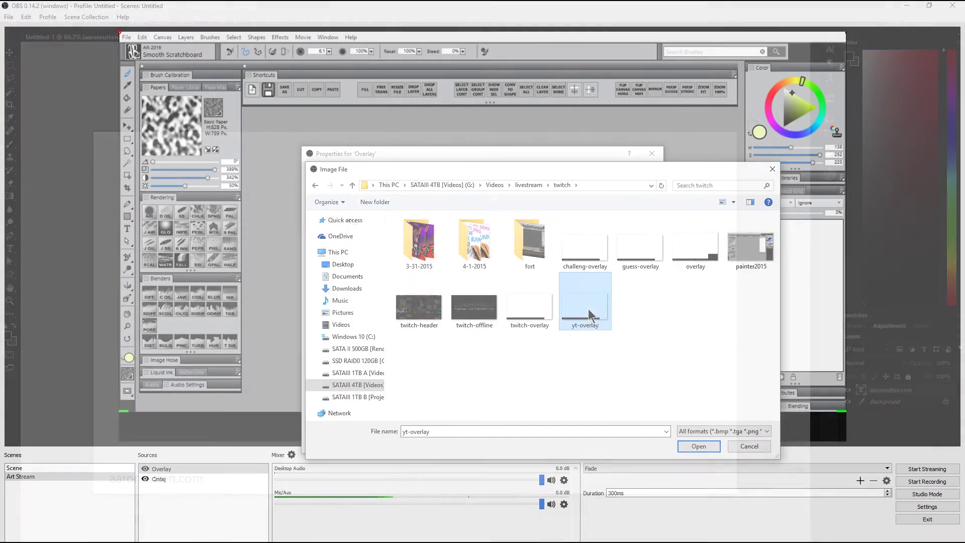
# Step: Switch back to OBS, check the supported image formats, and load yt-overlay.png as the Overlay source's image
pyautogui.click(736, 431)
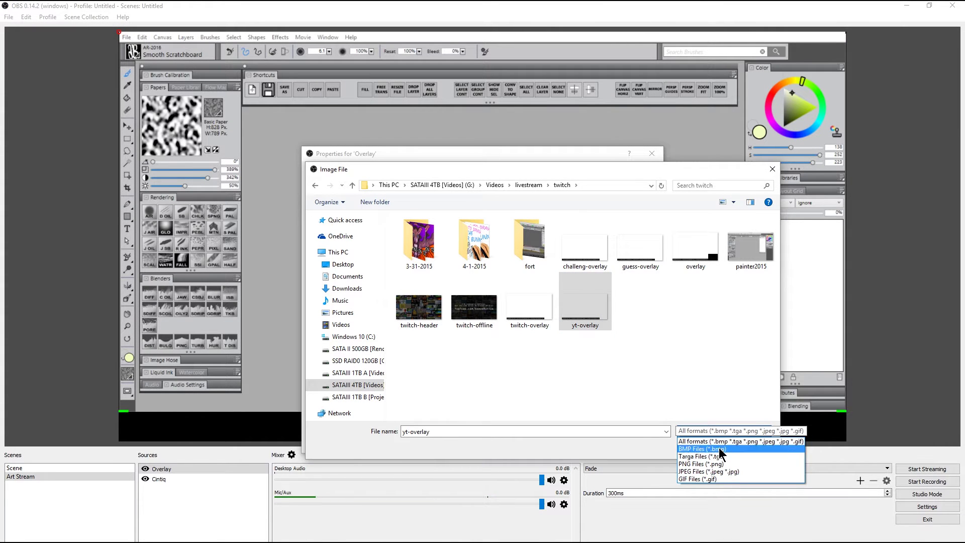
pyautogui.click(603, 312)
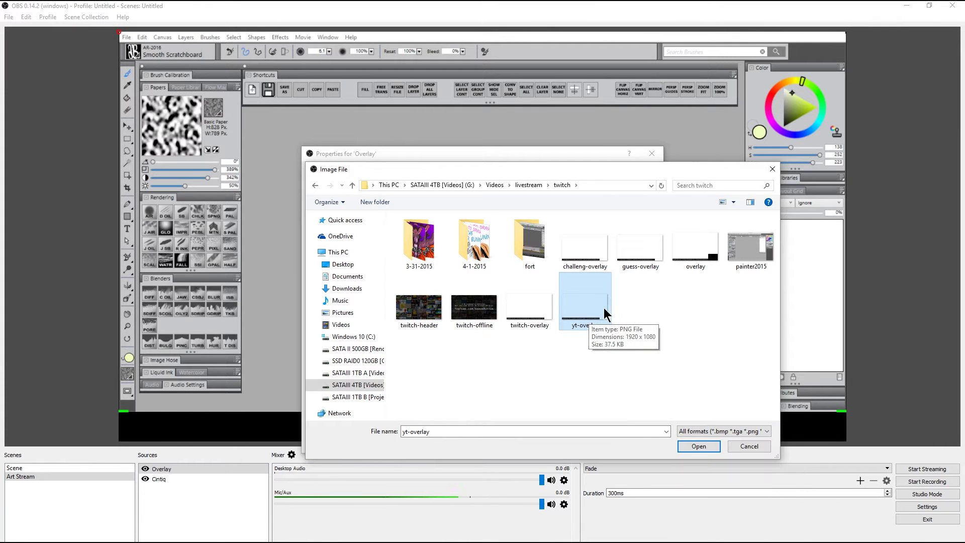
pyautogui.click(695, 445)
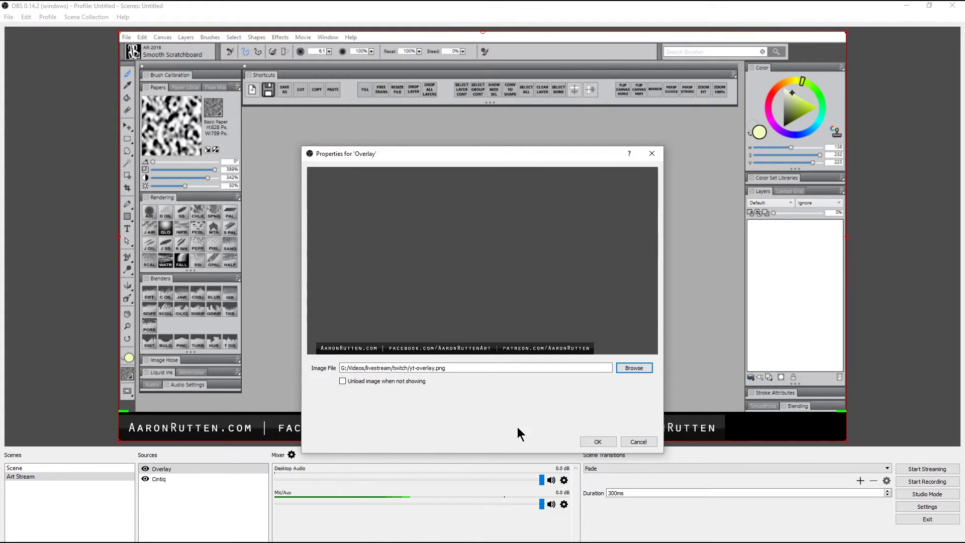
pyautogui.click(598, 442)
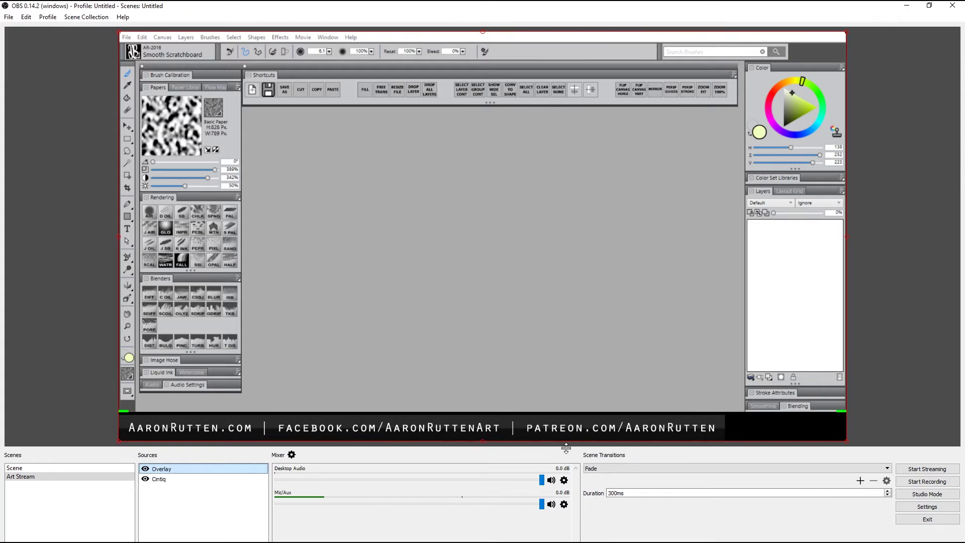
# Step: Enlarge the Overlay image past the canvas's right edge so its links banner spans more of the width, and deselect it
pyautogui.moveTo(565, 438); pyautogui.dragTo(636, 418)
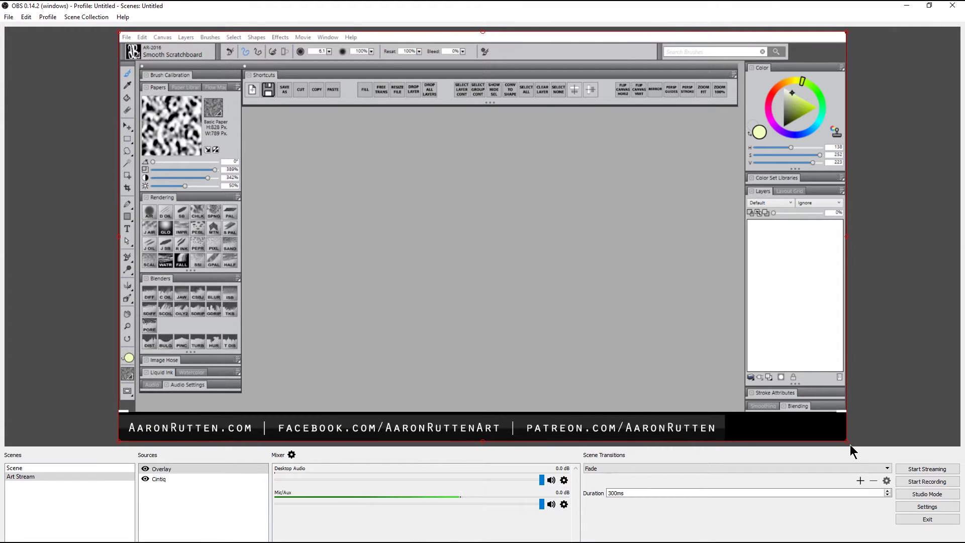
pyautogui.moveTo(851, 448); pyautogui.dragTo(924, 467)
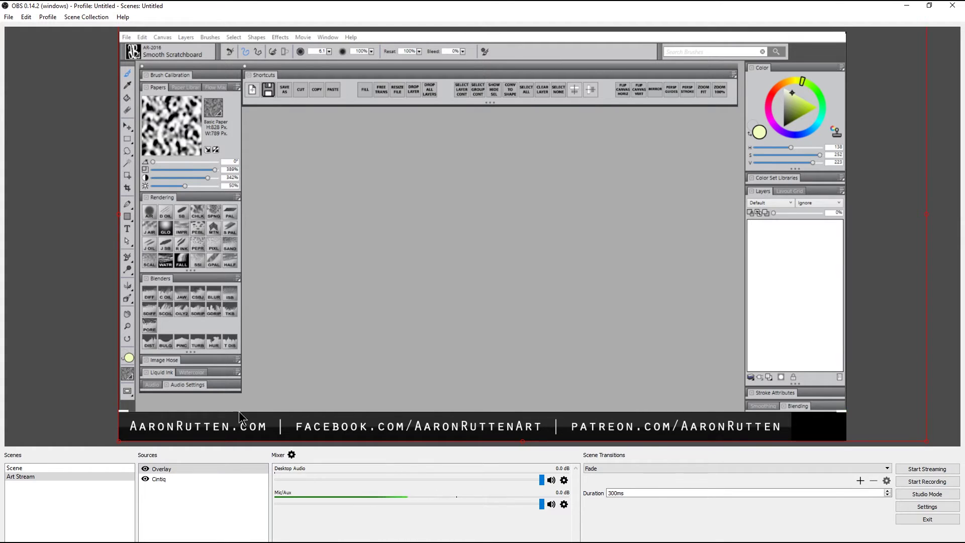
pyautogui.click(493, 444)
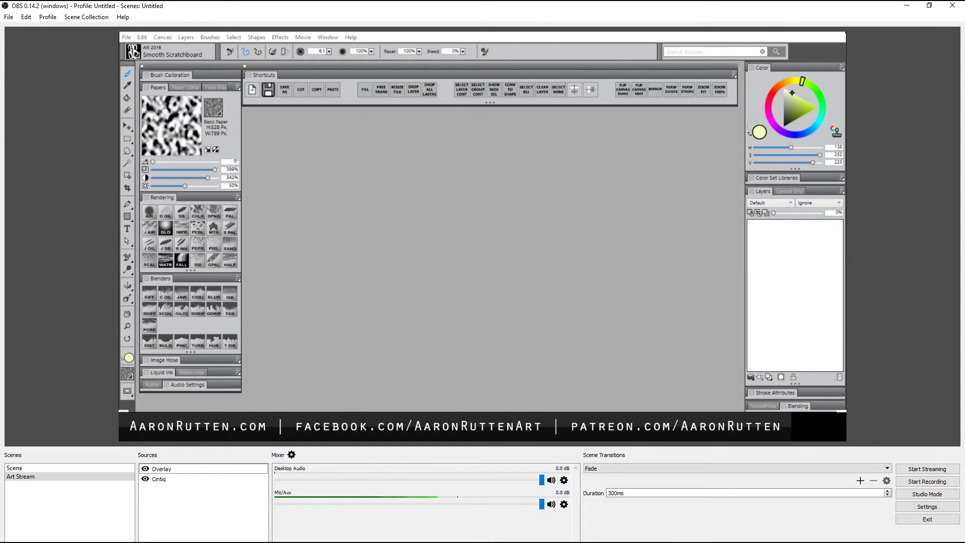
# Step: Add a video capture device source named Webcam using the Logitech HD Pro Webcam C920
pyautogui.rightClick(146, 481)
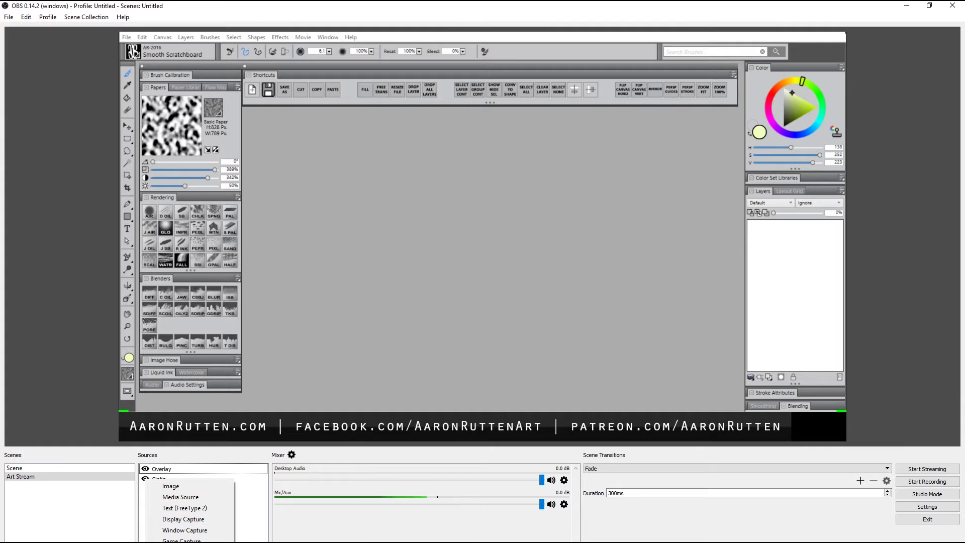
pyautogui.click(181, 542)
pyautogui.write('Webcam')
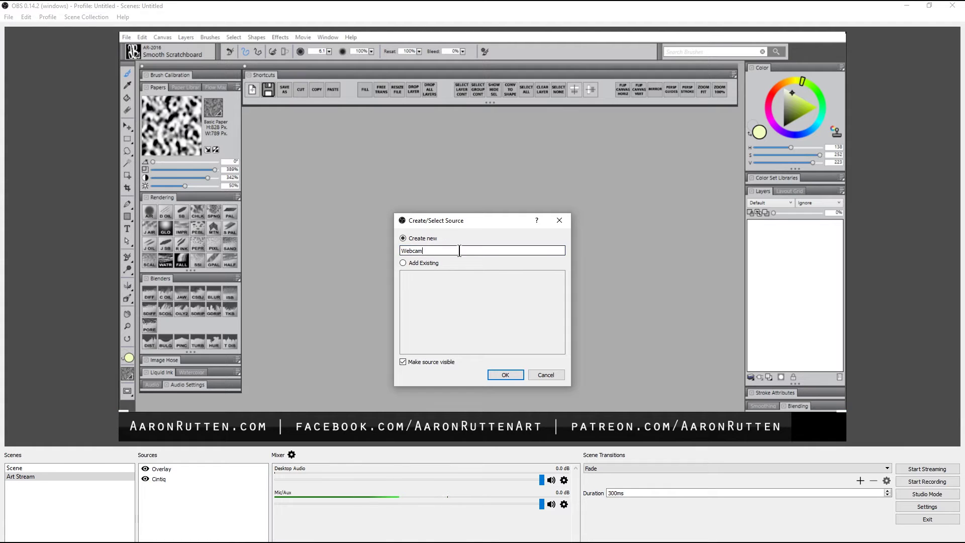
pyautogui.click(505, 375)
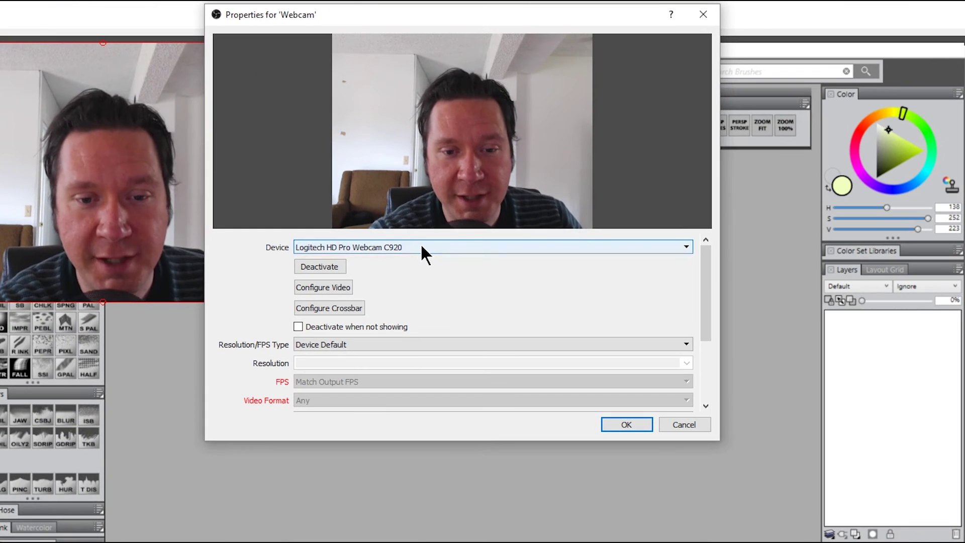
pyautogui.click(465, 176)
pyautogui.click(417, 247)
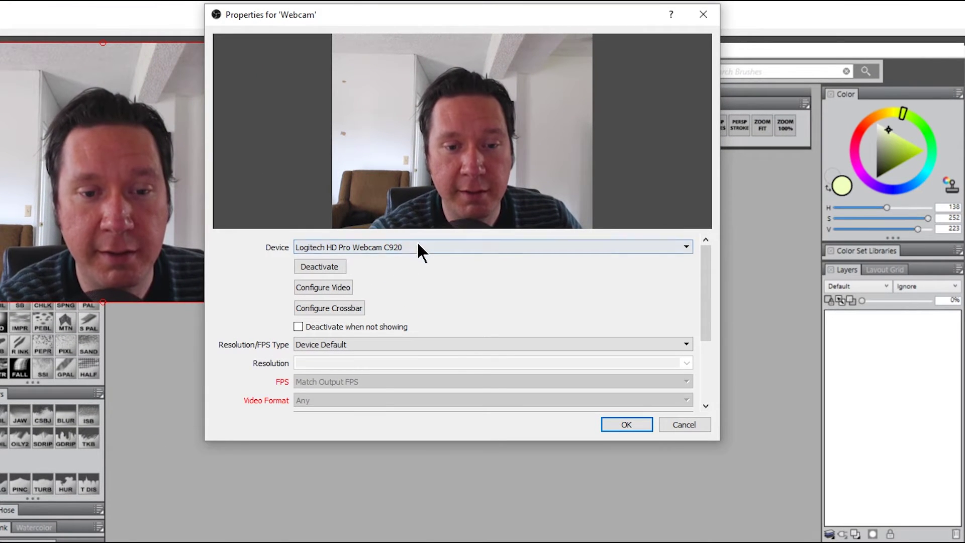
# Step: Open the camera's video configuration and adjust its zoom, moving in closer on the face and back out slightly
pyautogui.click(329, 287)
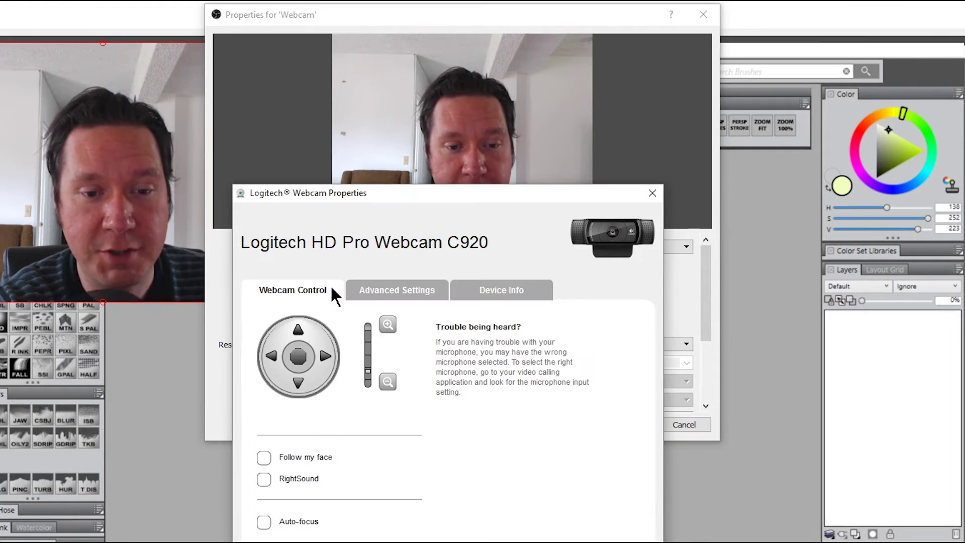
pyautogui.click(387, 325)
pyautogui.click(385, 321)
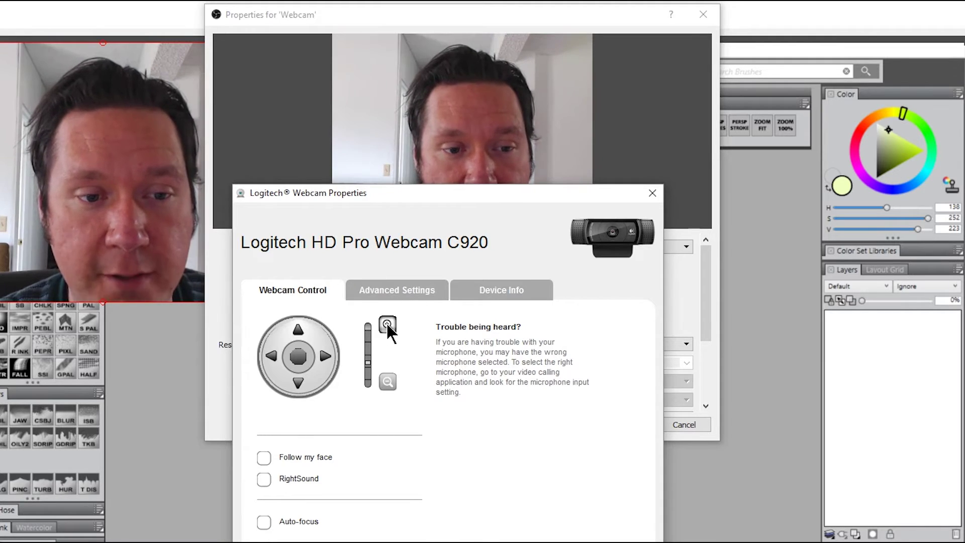
pyautogui.click(387, 381)
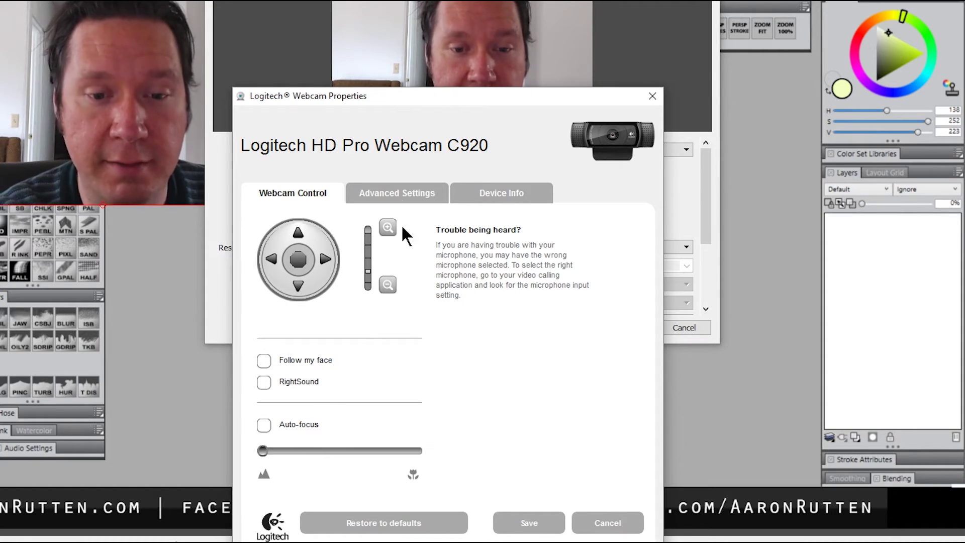
# Step: Turn on RightLight and set the webcam's image orientation to Mirrored, save the camera settings, and accept the source properties
pyautogui.click(395, 192)
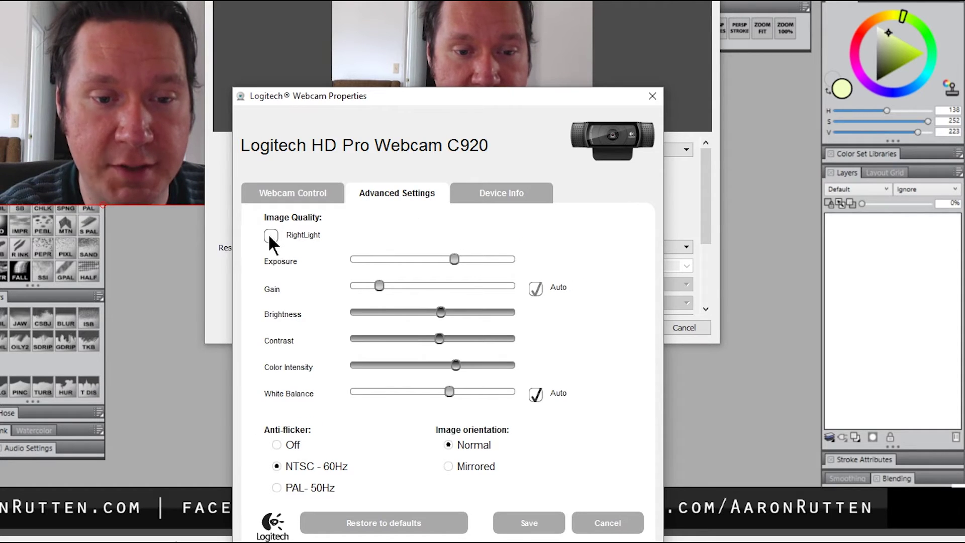
pyautogui.moveTo(376, 282); pyautogui.dragTo(403, 287)
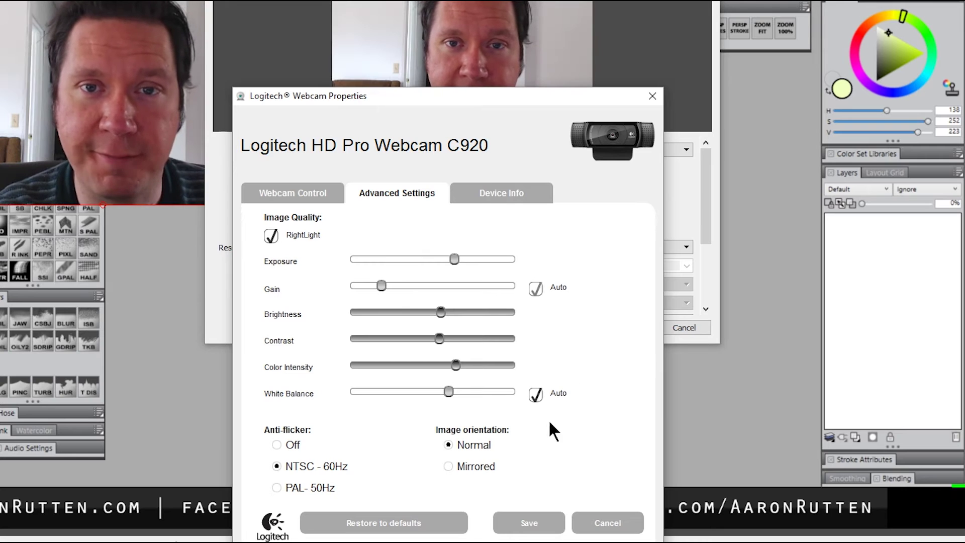
pyautogui.click(448, 466)
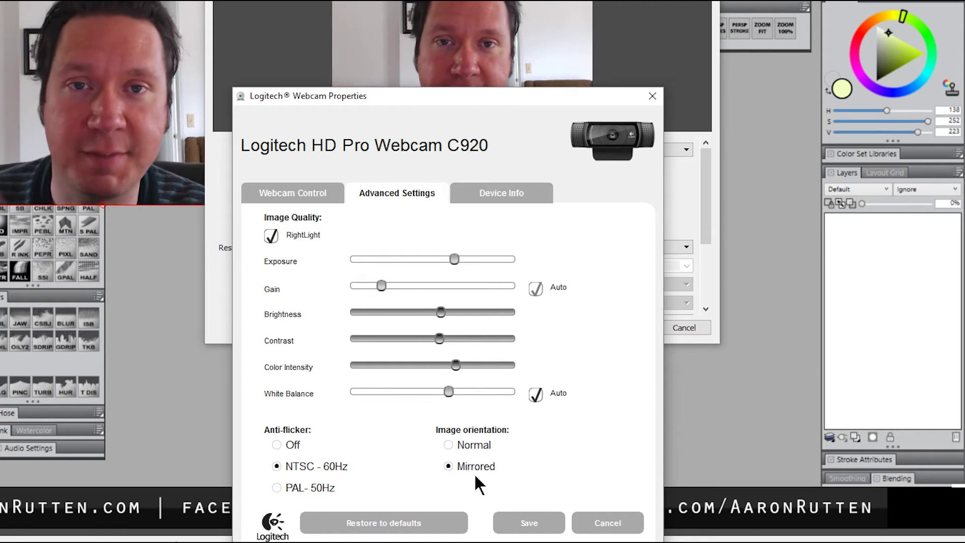
pyautogui.click(523, 525)
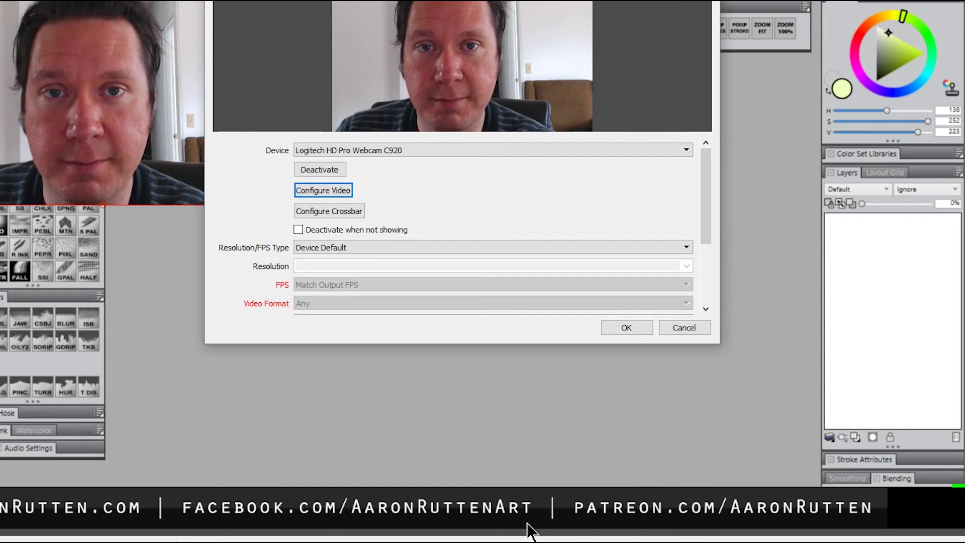
pyautogui.click(626, 327)
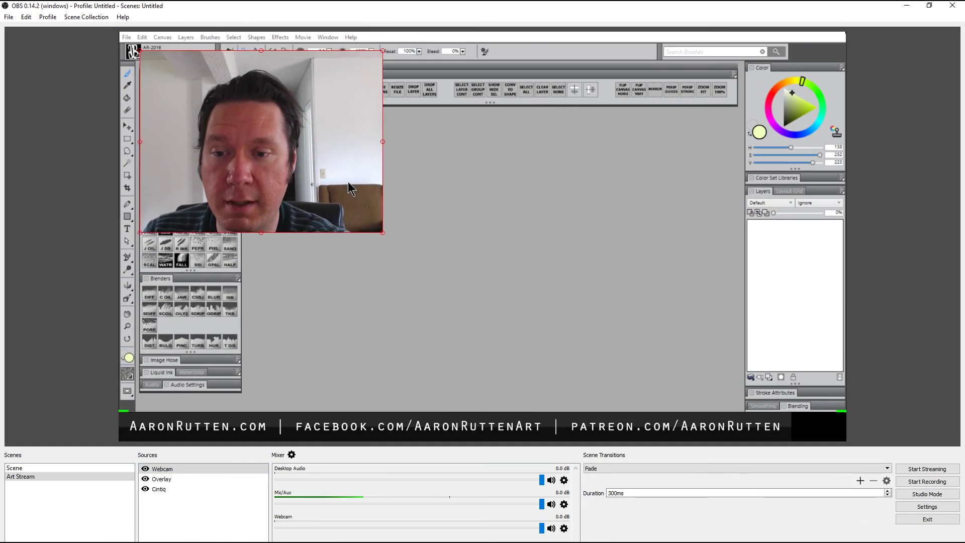
# Step: Move the webcam capture to the canvas's lower-right area just above the links banner and scale it down
pyautogui.moveTo(348, 182); pyautogui.dragTo(624, 276)
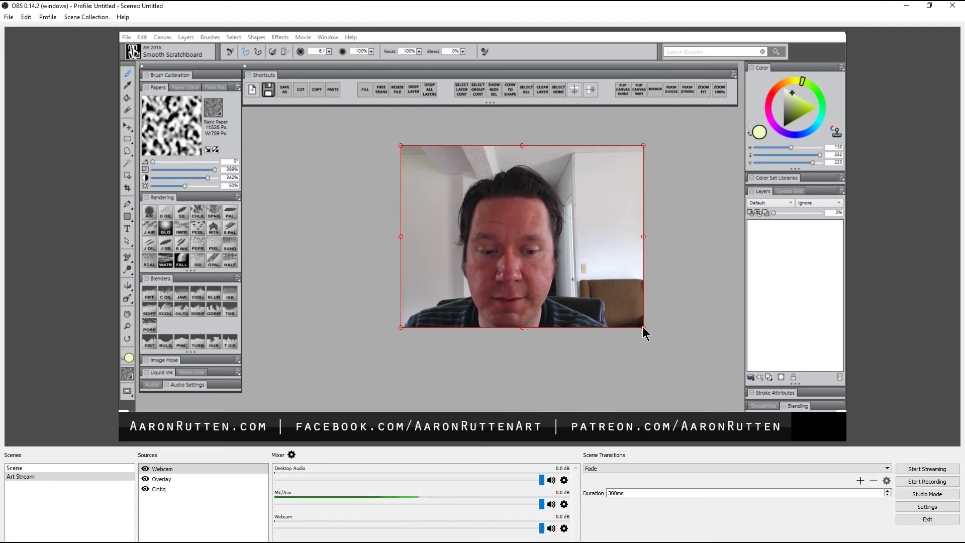
pyautogui.moveTo(643, 328); pyautogui.dragTo(820, 386)
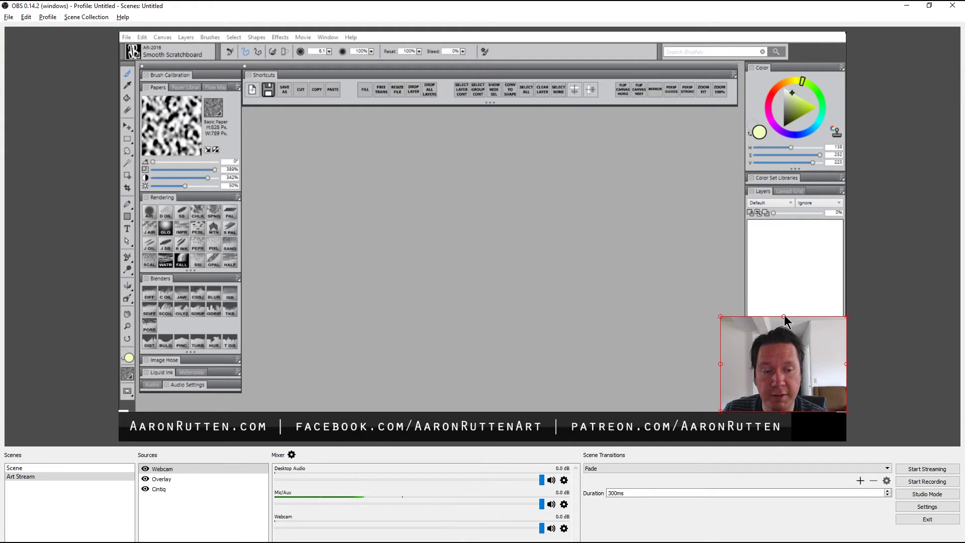
pyautogui.moveTo(784, 318); pyautogui.dragTo(784, 322)
# Step: Crop the webcam capture's left and right sides and enlarge it slightly to reach the canvas's right edge
pyautogui.moveTo(721, 364); pyautogui.dragTo(731, 369)
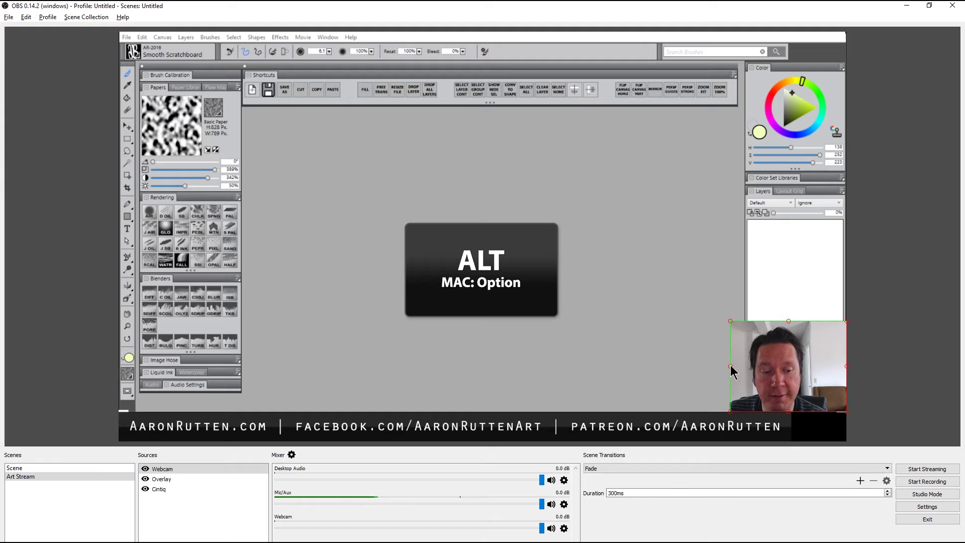
pyautogui.moveTo(844, 371); pyautogui.dragTo(832, 387)
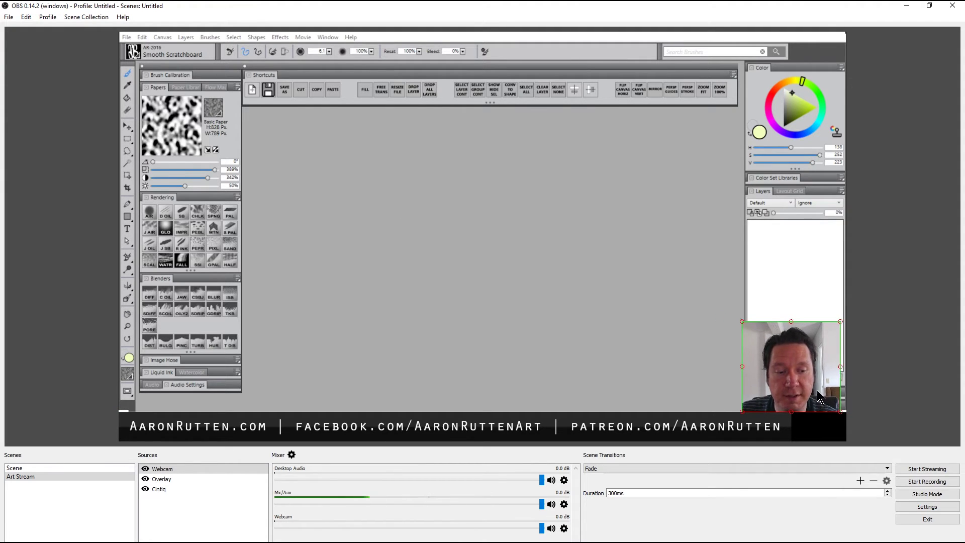
pyautogui.moveTo(840, 322); pyautogui.dragTo(844, 317)
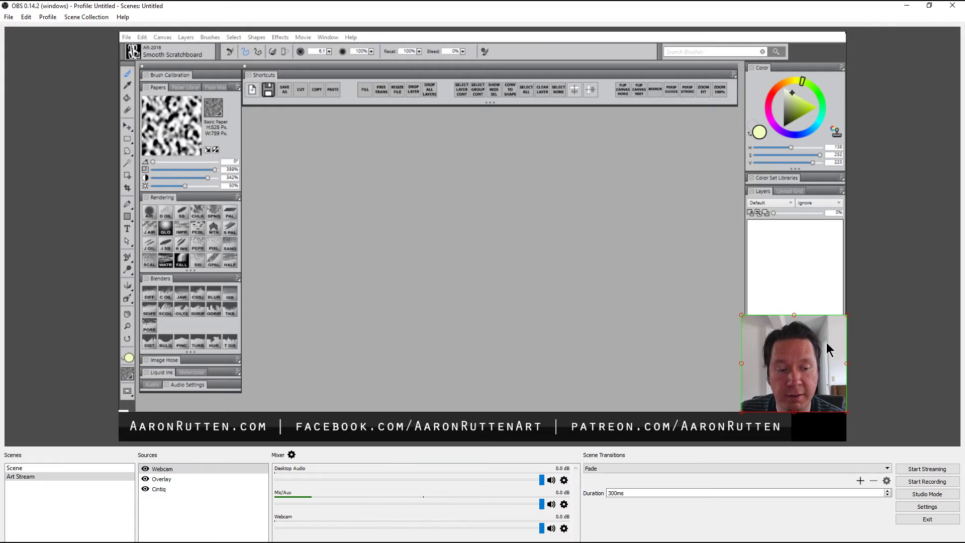
# Step: Nudge the webcam capture right and down until it sits flush with the canvas's right edge and the links banner
pyautogui.press('Right')
pyautogui.press('Right')
pyautogui.press('Right')
pyautogui.press('Right')
pyautogui.press('Down')
pyautogui.press('Down')
pyautogui.press('Down')
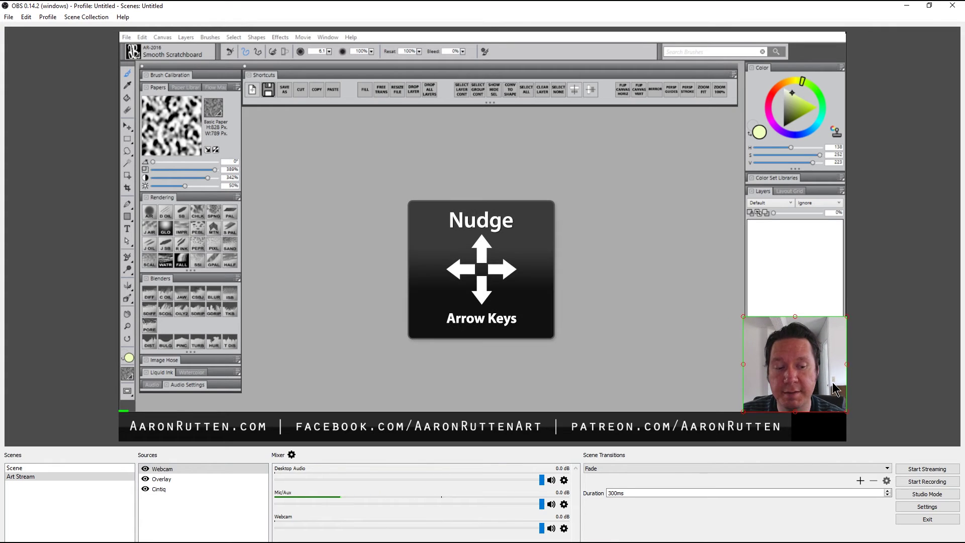
# Step: Move the Overlay source to the bottom of the Art Stream scene's source order
pyautogui.click(876, 378)
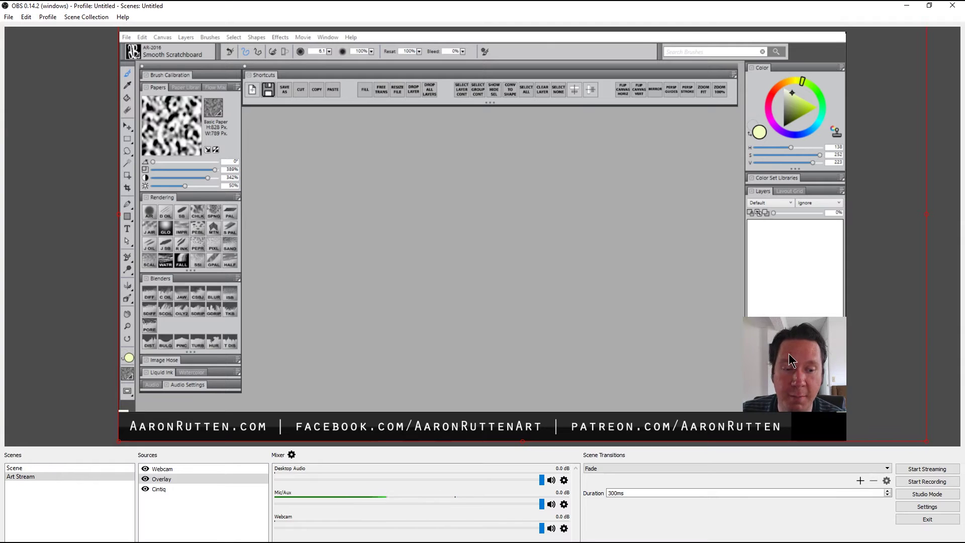
pyautogui.press('Down')
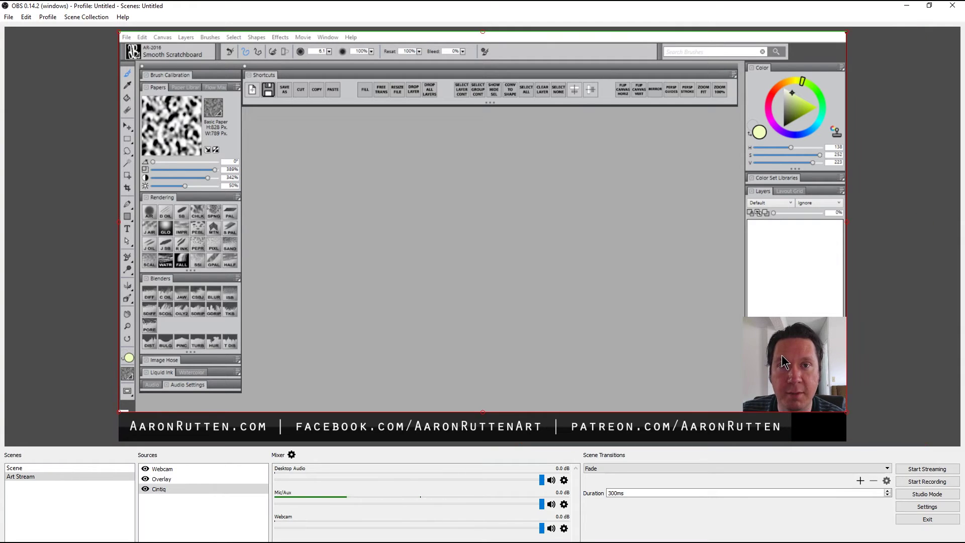
pyautogui.press('Up')
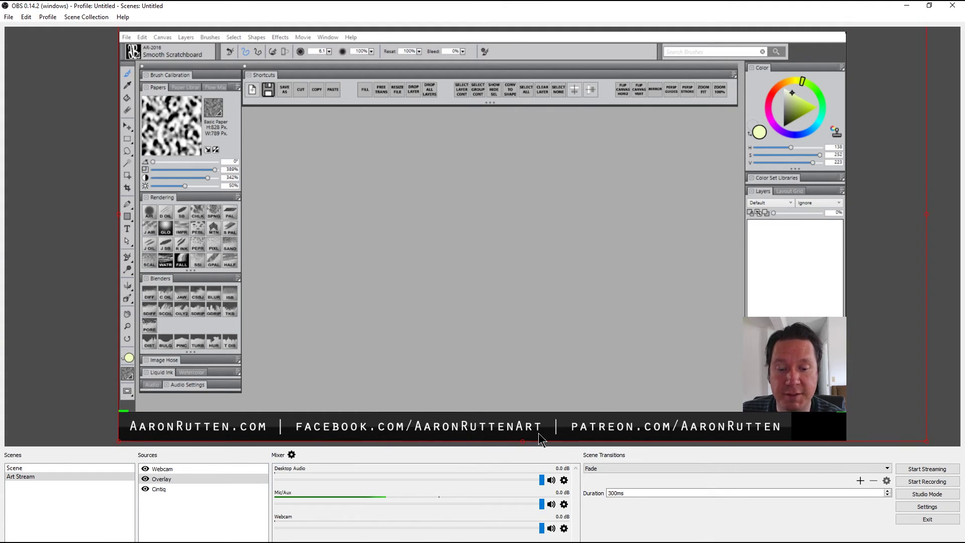
pyautogui.rightClick(877, 282)
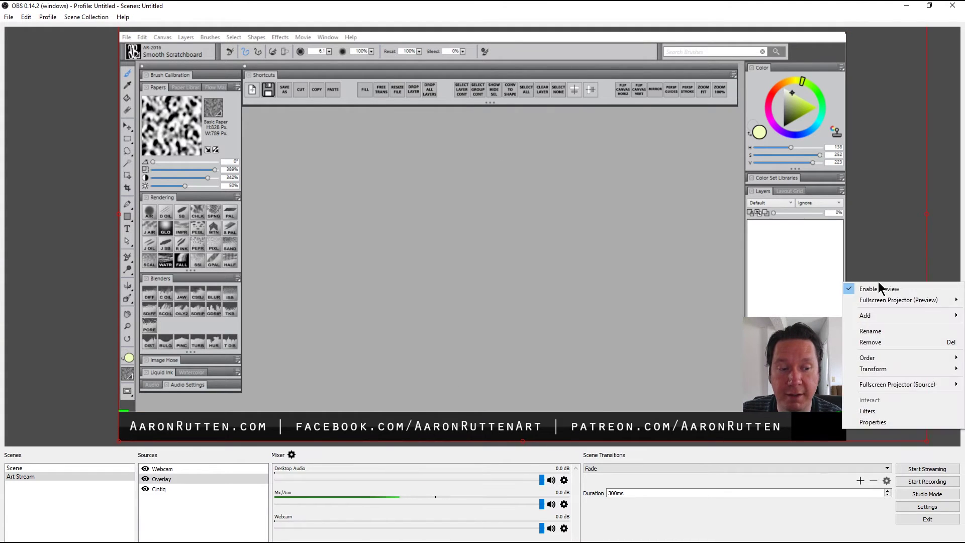
pyautogui.moveTo(914, 363)
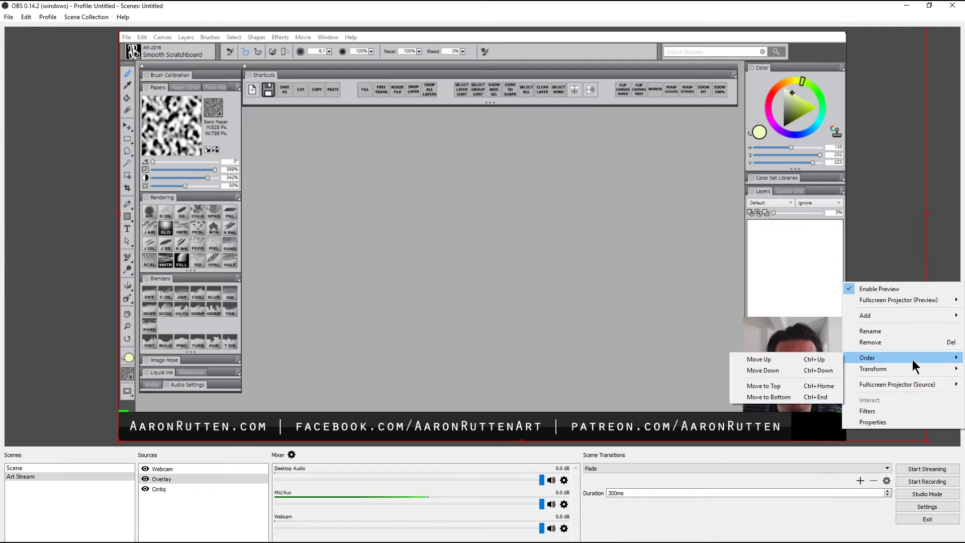
pyautogui.click(780, 402)
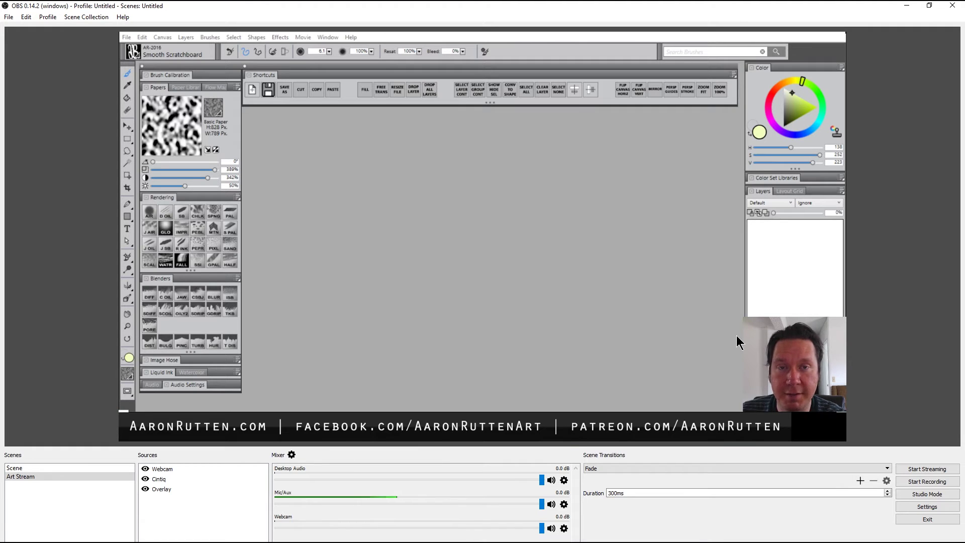
# Step: Move the Webcam source to the bottom of the source order, behind the Cintiq capture
pyautogui.click(826, 339)
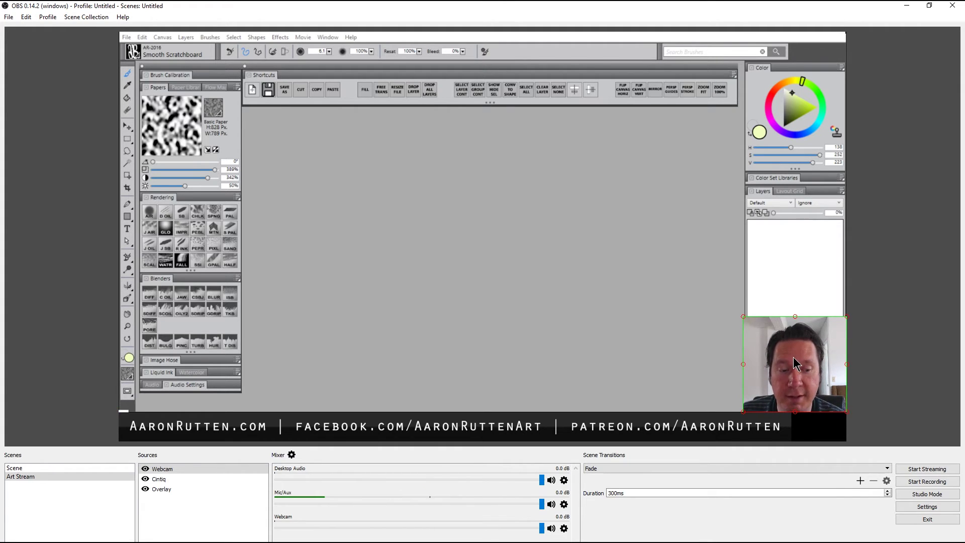
pyautogui.rightClick(807, 359)
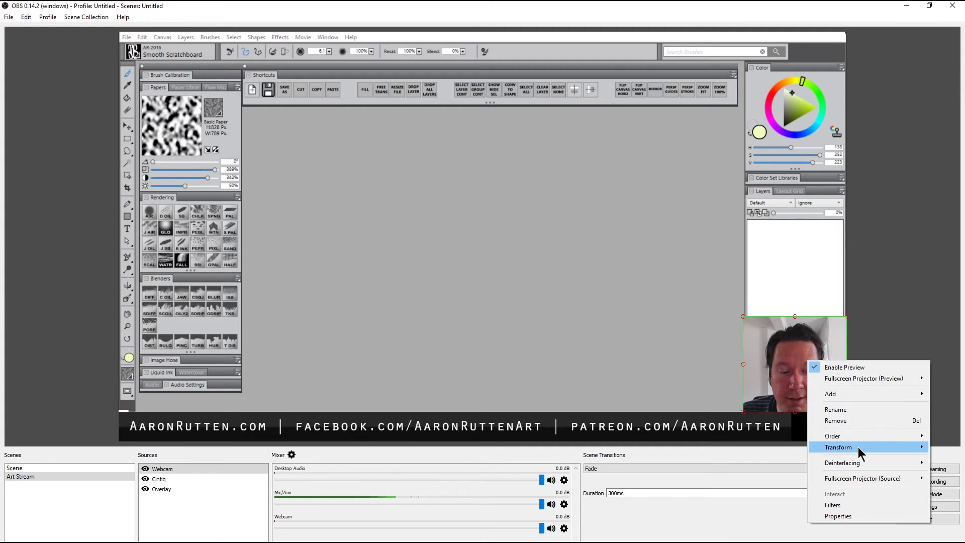
pyautogui.moveTo(849, 436)
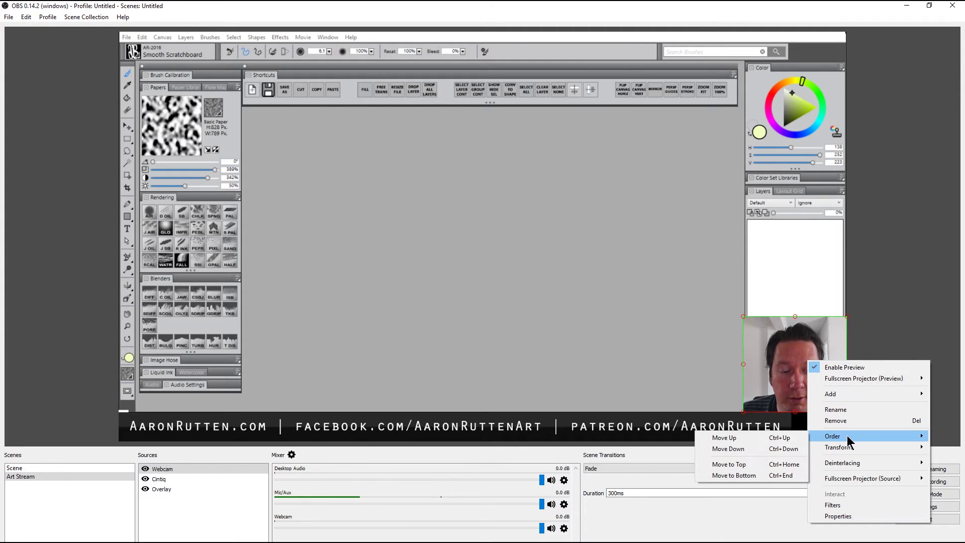
pyautogui.click(747, 475)
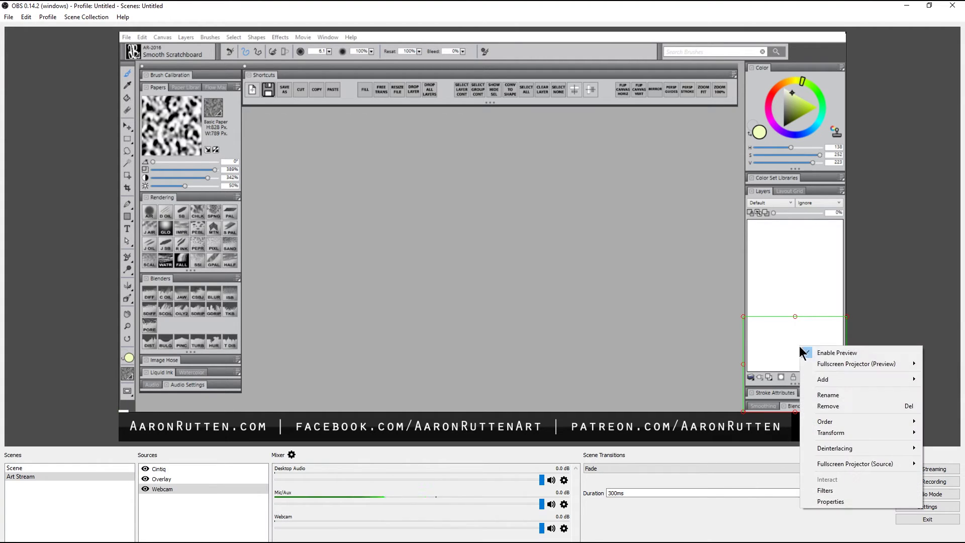
# Step: Bring the Webcam source back to the top of the source order
pyautogui.rightClick(801, 346)
pyautogui.moveTo(829, 423)
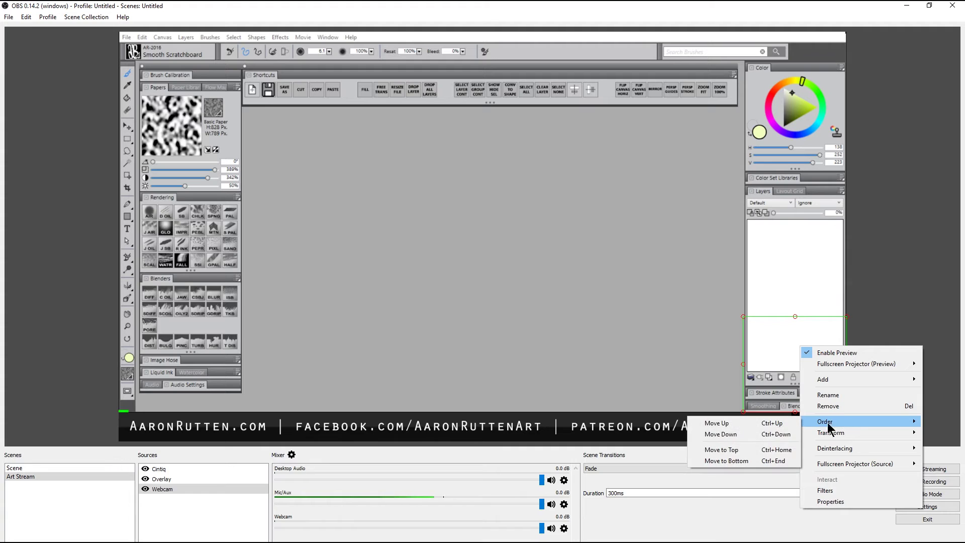
pyautogui.click(746, 448)
pyautogui.click(874, 341)
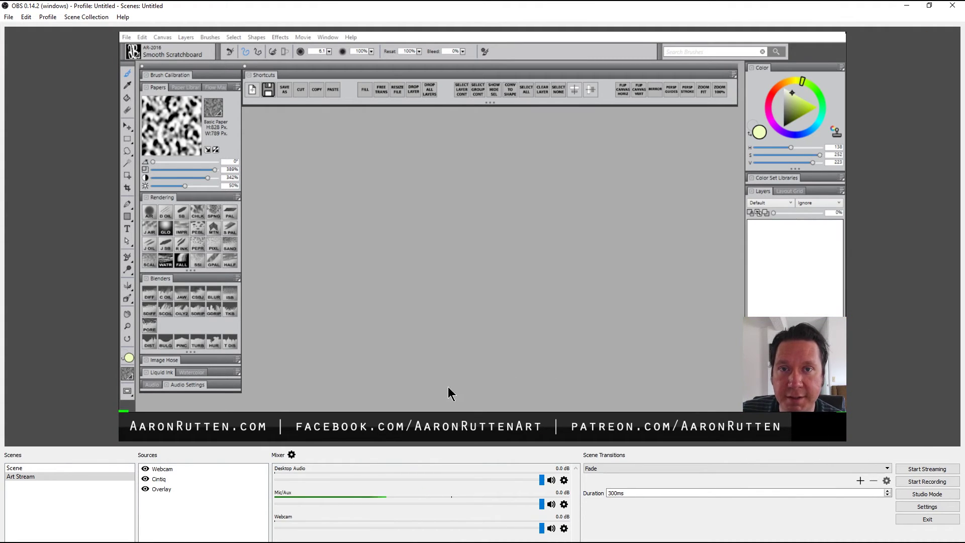
# Step: Add a new scene named Fullscreen
pyautogui.rightClick(50, 505)
pyautogui.click(61, 500)
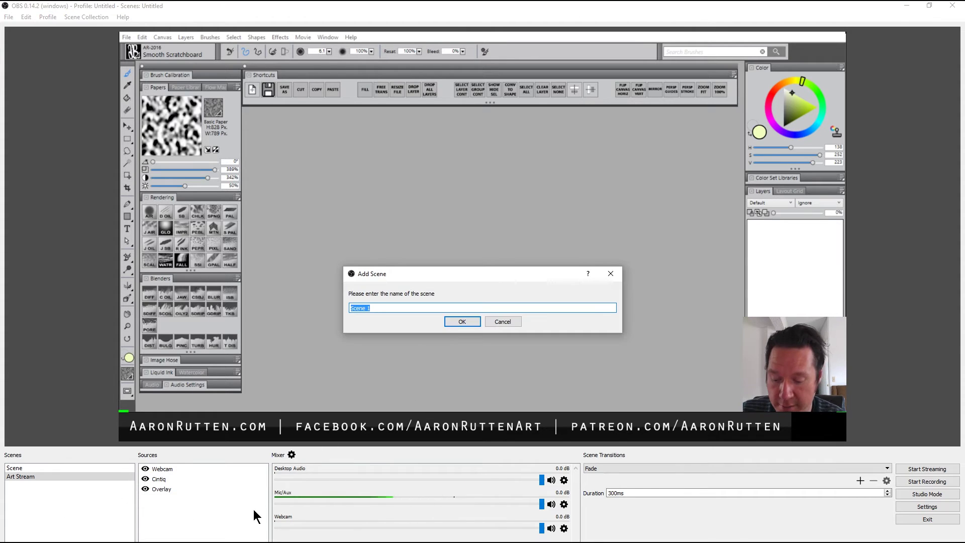
pyautogui.write('Fullscreen')
pyautogui.click(462, 321)
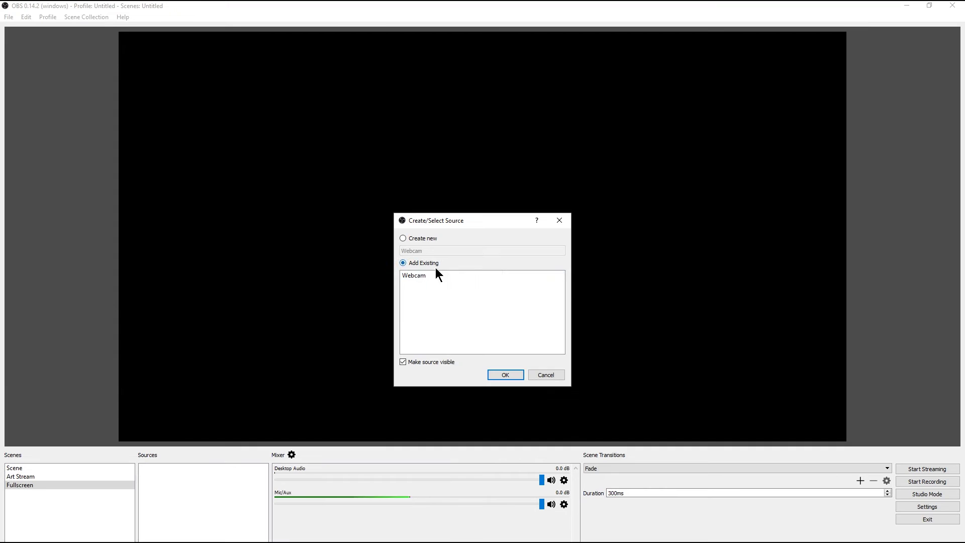
# Step: Add the existing Webcam source to the Fullscreen scene and move it toward the canvas's upper-left corner
pyautogui.click(422, 275)
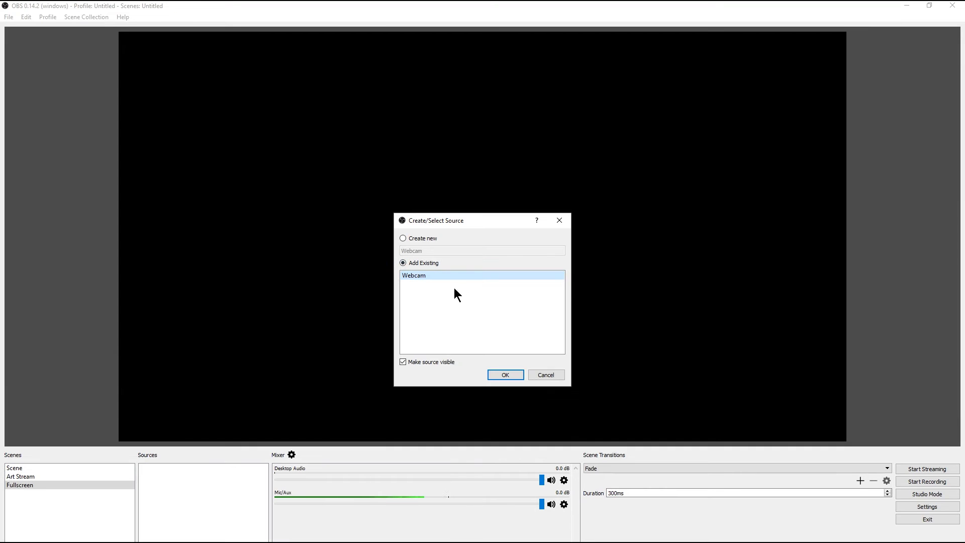
pyautogui.click(508, 376)
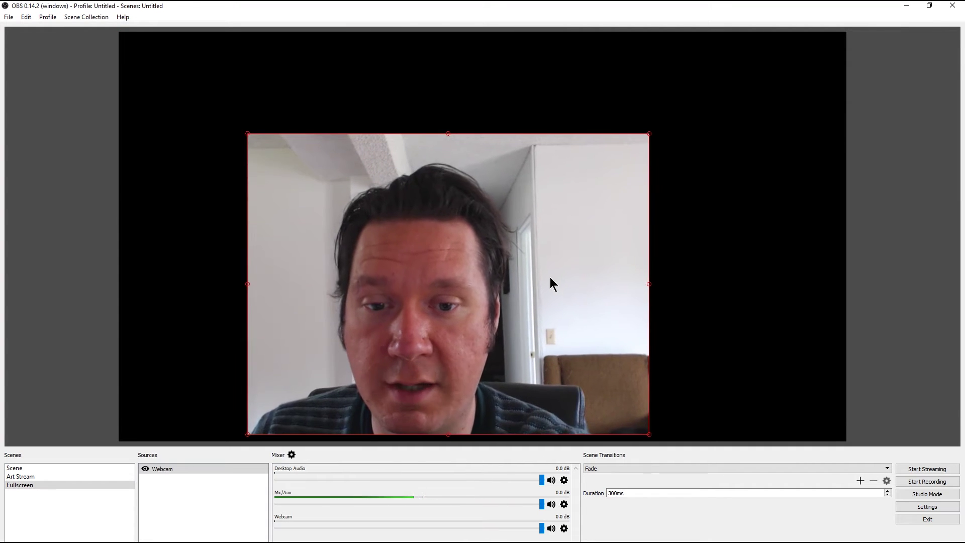
pyautogui.moveTo(545, 225); pyautogui.dragTo(448, 225)
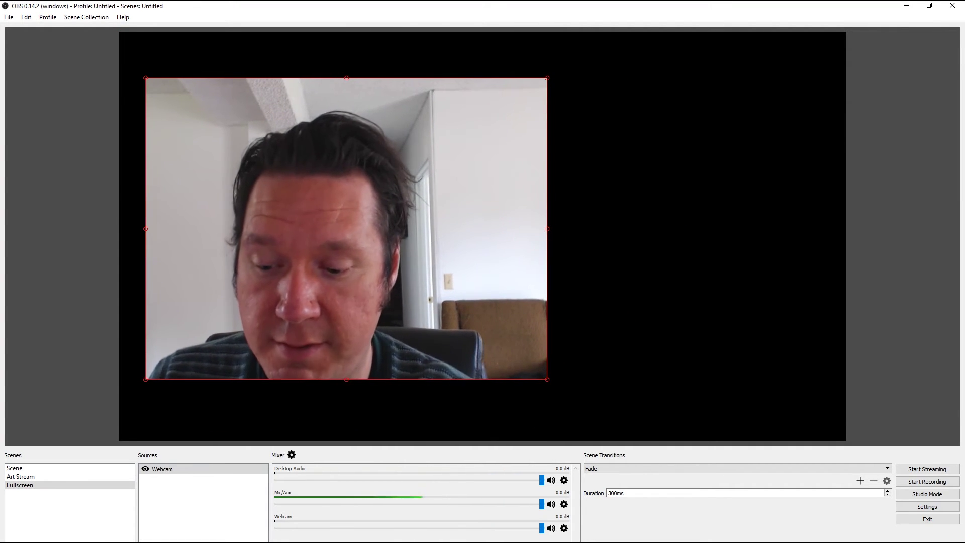
# Step: Add the Cintiq source to the Fullscreen scene, scale it down and place it in the canvas's lower-right corner, clear of the webcam
pyautogui.rightClick(146, 483)
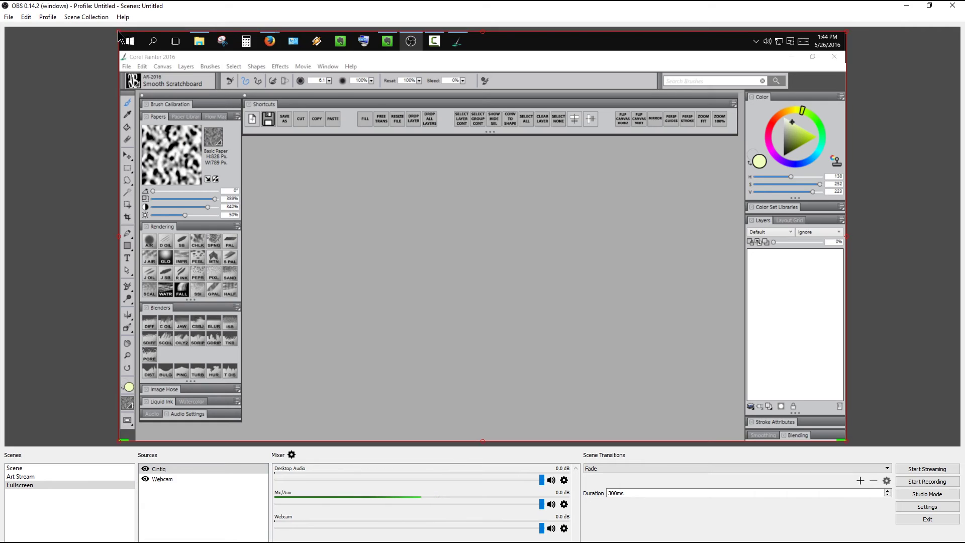
pyautogui.moveTo(119, 32); pyautogui.dragTo(565, 283)
pyautogui.click(469, 306)
pyautogui.moveTo(653, 382); pyautogui.dragTo(642, 371)
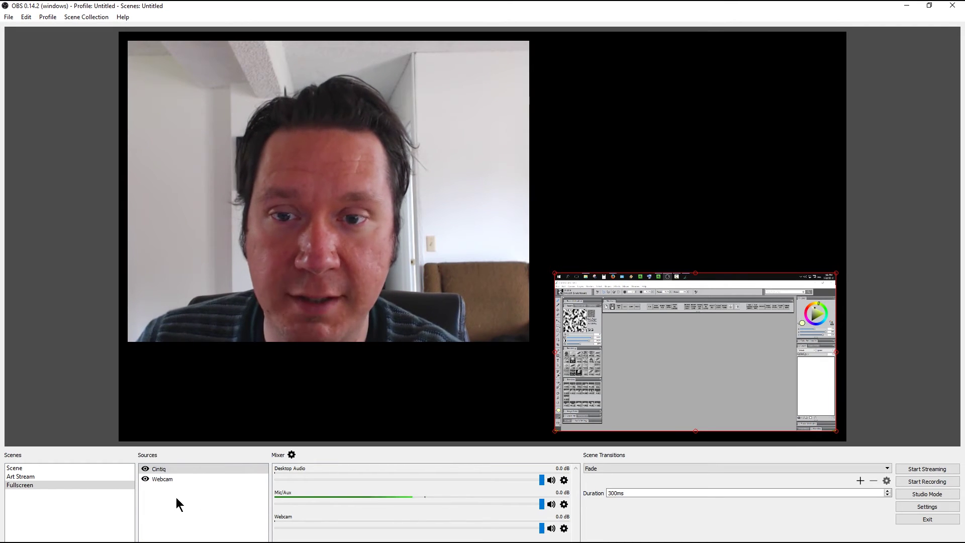
# Step: Preview switching between scenes by going to Art Stream, to Fullscreen and back to Art Stream
pyautogui.click(26, 477)
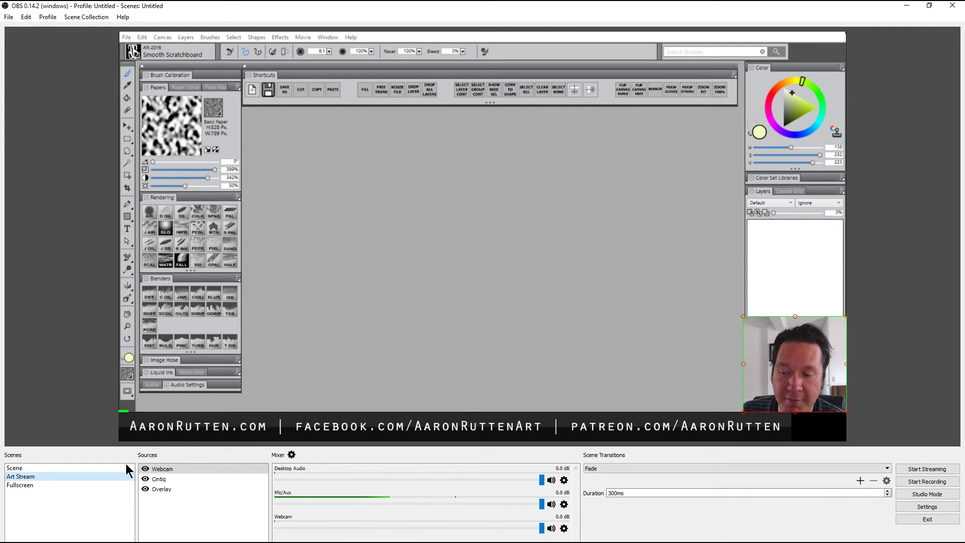
pyautogui.click(24, 484)
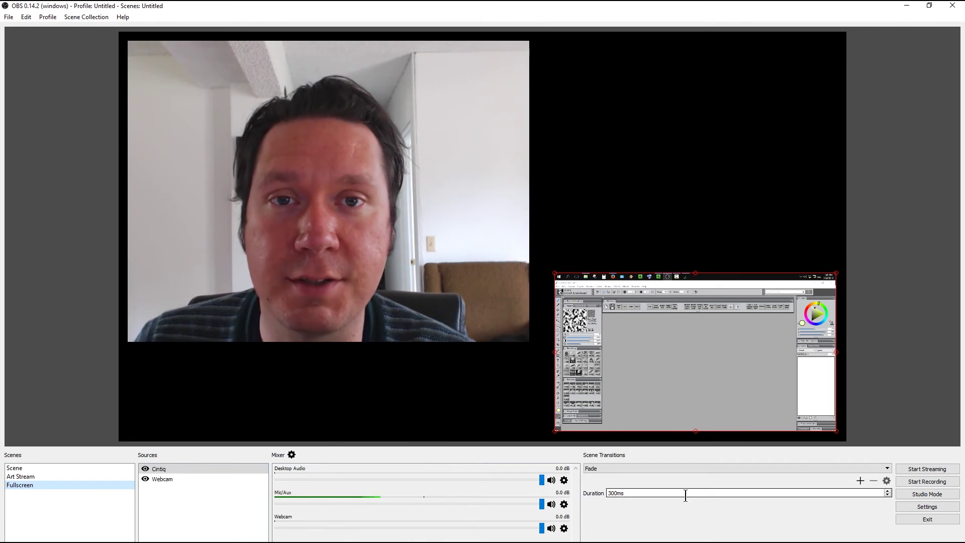
pyautogui.press('F2')
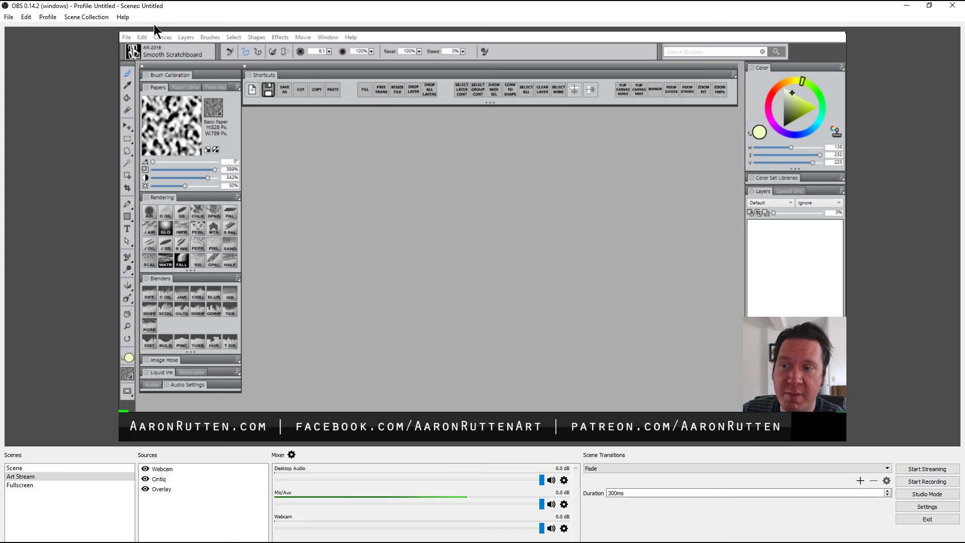
# Step: Create a new scene collection named Custom and switch back to the Untitled collection
pyautogui.click(91, 18)
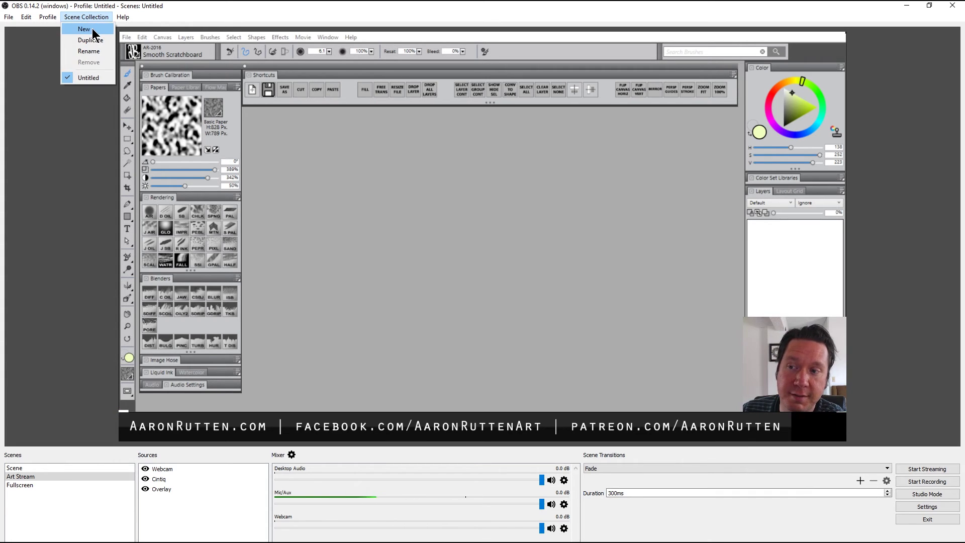
pyautogui.click(83, 29)
pyautogui.write('Custom')
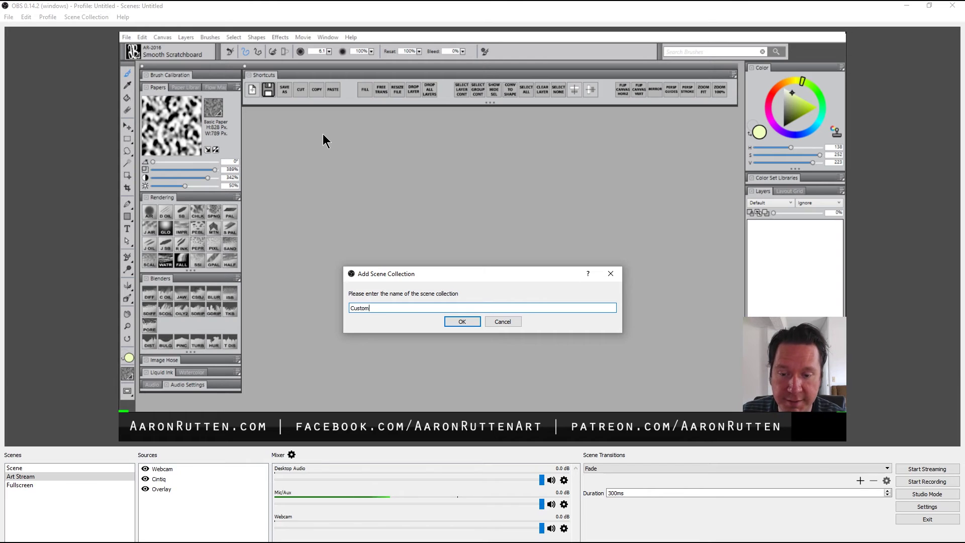
pyautogui.click(461, 322)
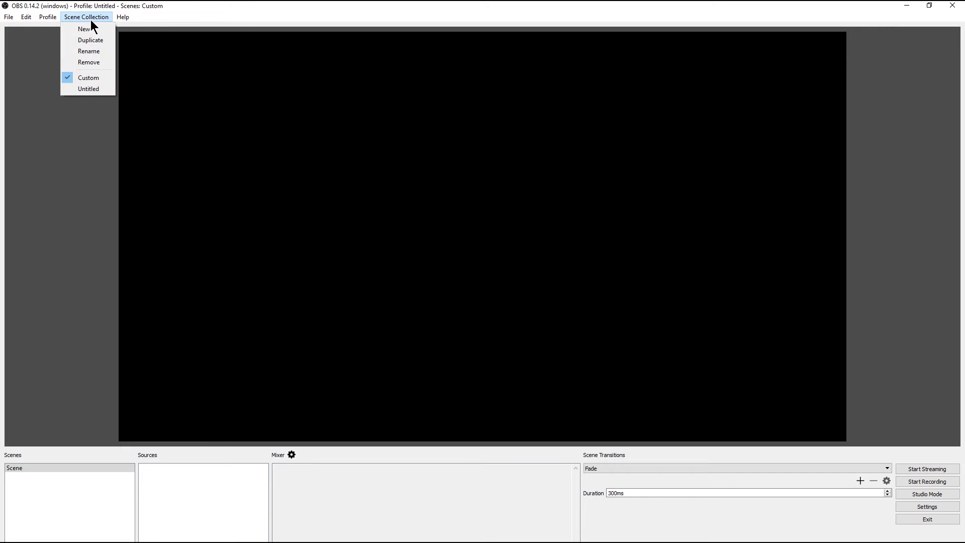
pyautogui.click(88, 89)
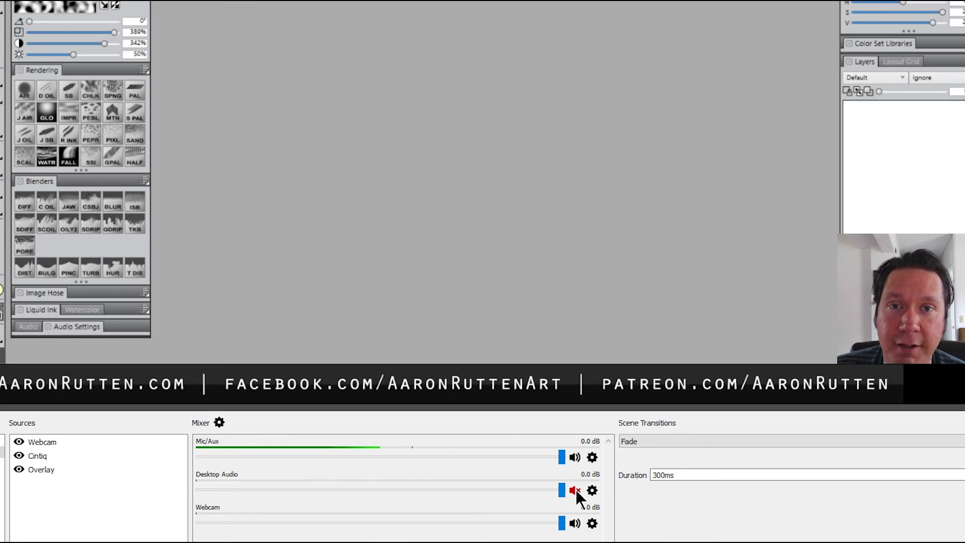
# Step: Mute the Webcam audio in the mixer
pyautogui.click(574, 524)
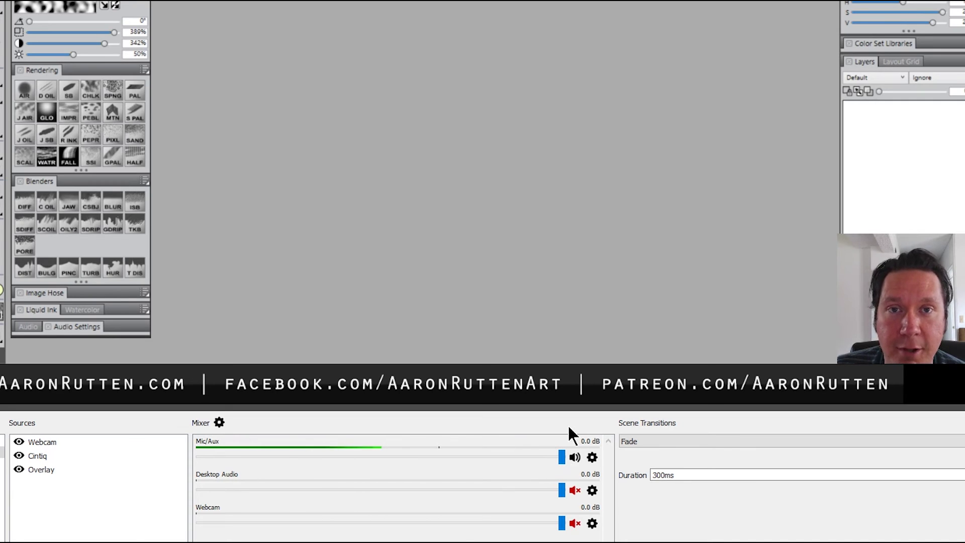
# Step: Open the filters for the Mic/Aux audio and view the filter types that can be added
pyautogui.click(592, 457)
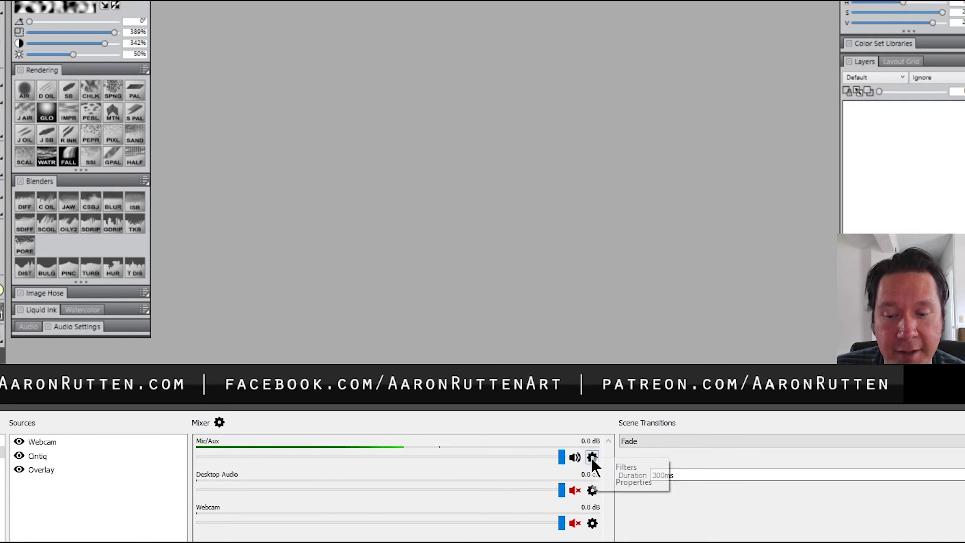
pyautogui.click(636, 466)
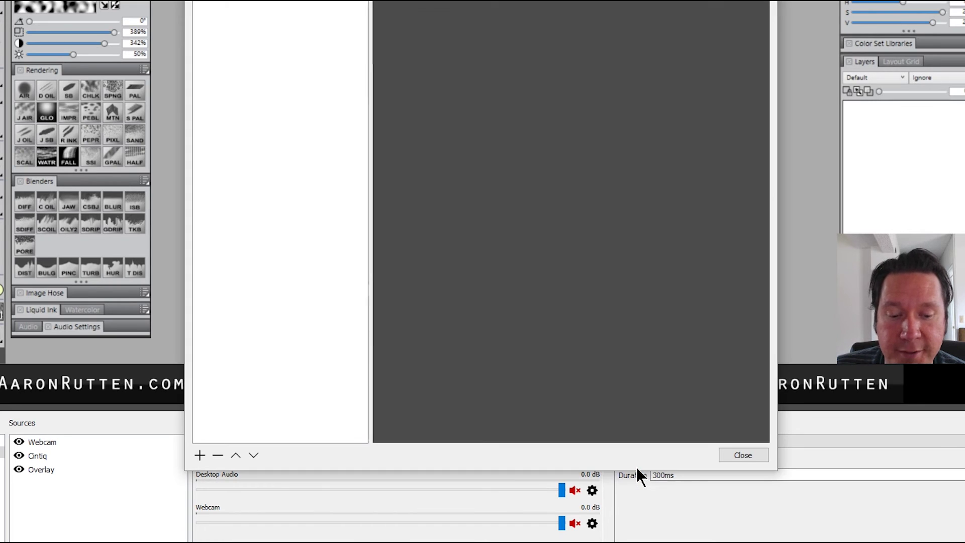
pyautogui.click(199, 458)
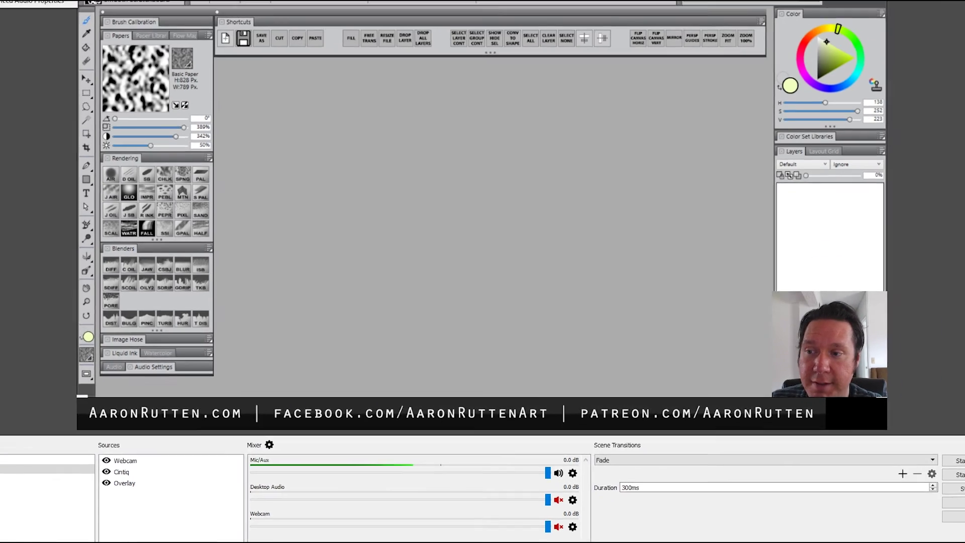
# Step: Open the Advanced Audio Properties and raise the Mic/Aux volume to 151%
pyautogui.click(26, 17)
pyautogui.click(61, 61)
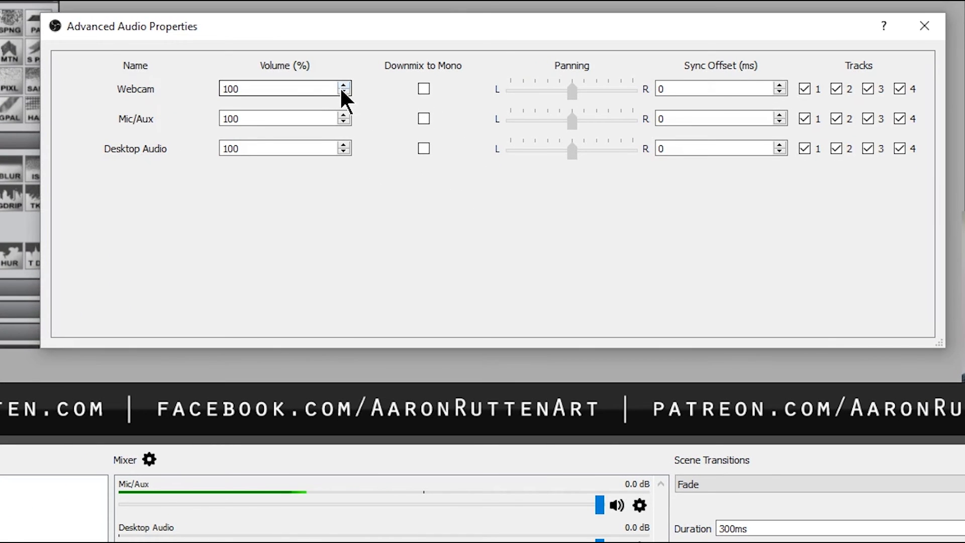
pyautogui.click(344, 116)
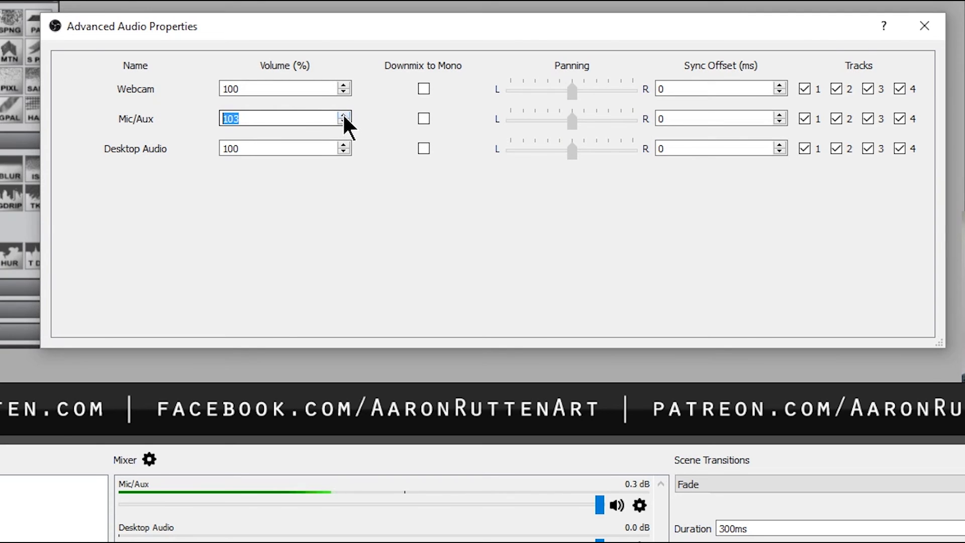
pyautogui.click(344, 116)
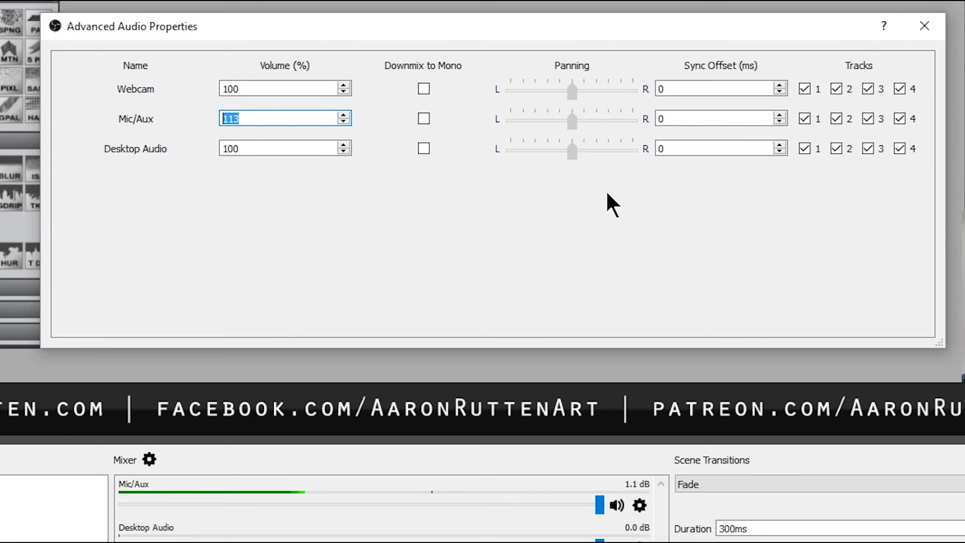
pyautogui.click(344, 117)
pyautogui.click(343, 116)
pyautogui.click(343, 116)
pyautogui.click(344, 116)
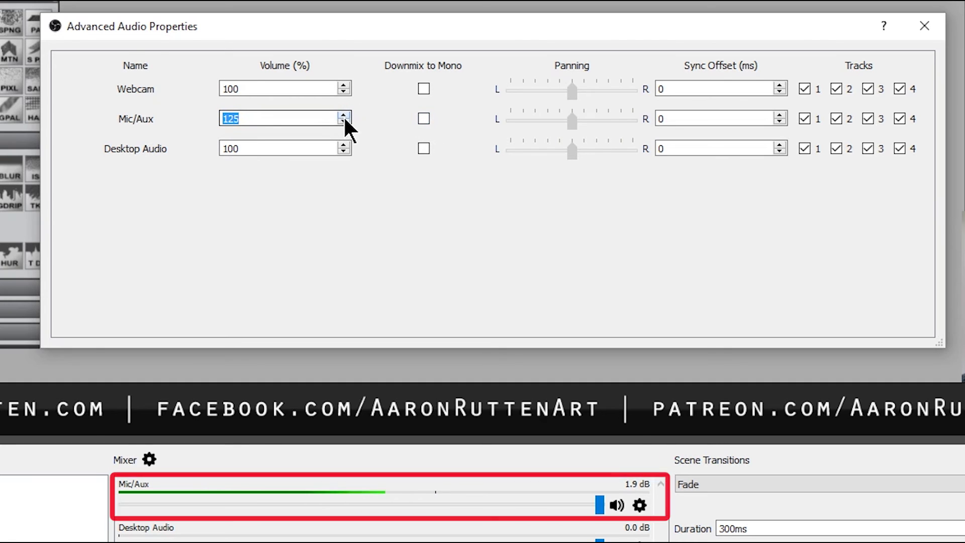
pyautogui.click(344, 116)
pyautogui.click(344, 116)
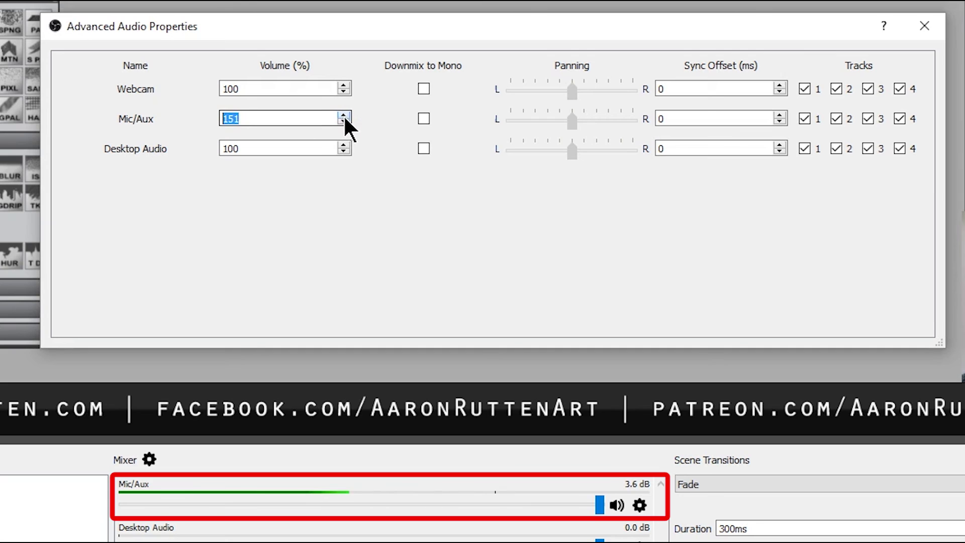
# Step: Try higher Mic/Aux volumes in the Advanced Audio Properties, first 169% and finally 1000%
pyautogui.click(344, 116)
pyautogui.click(343, 116)
pyautogui.click(344, 116)
pyautogui.click(344, 116)
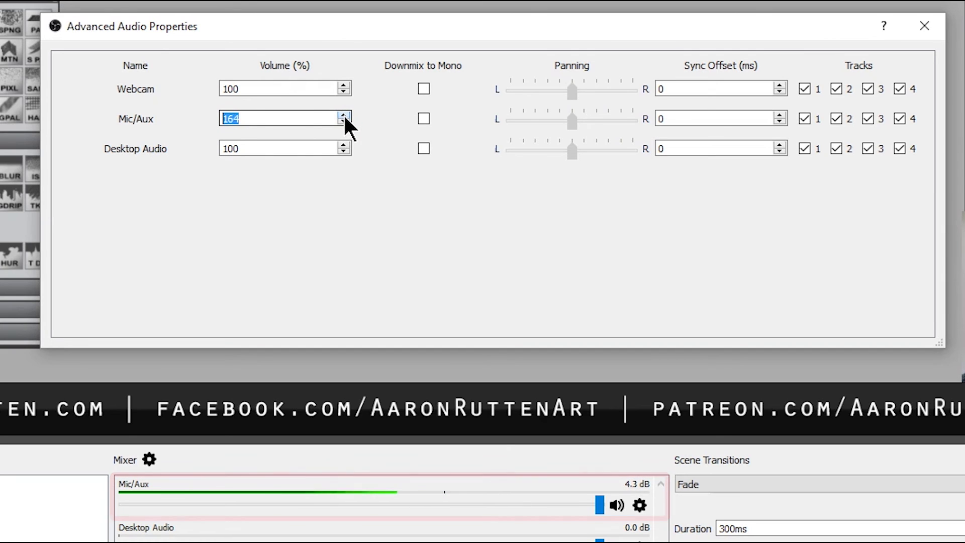
pyautogui.click(344, 116)
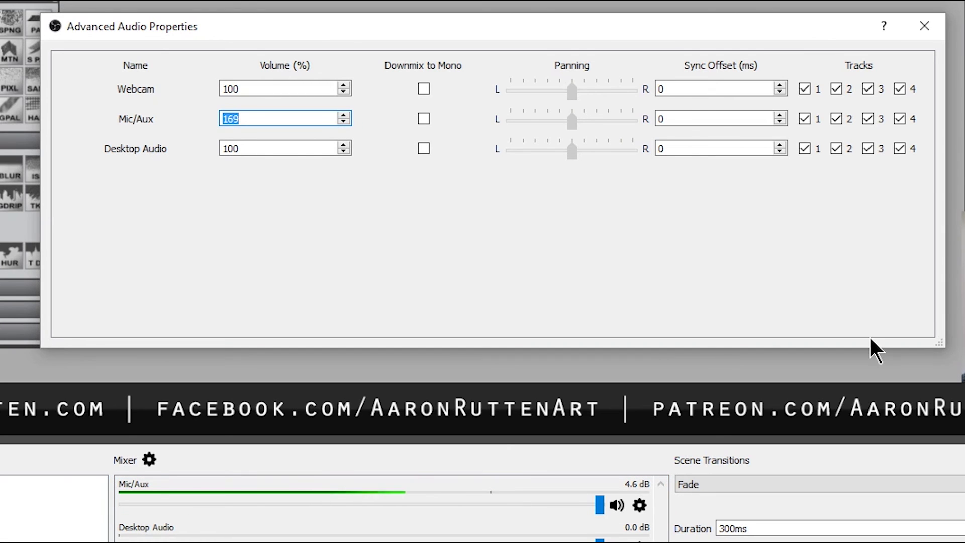
pyautogui.write('1000')
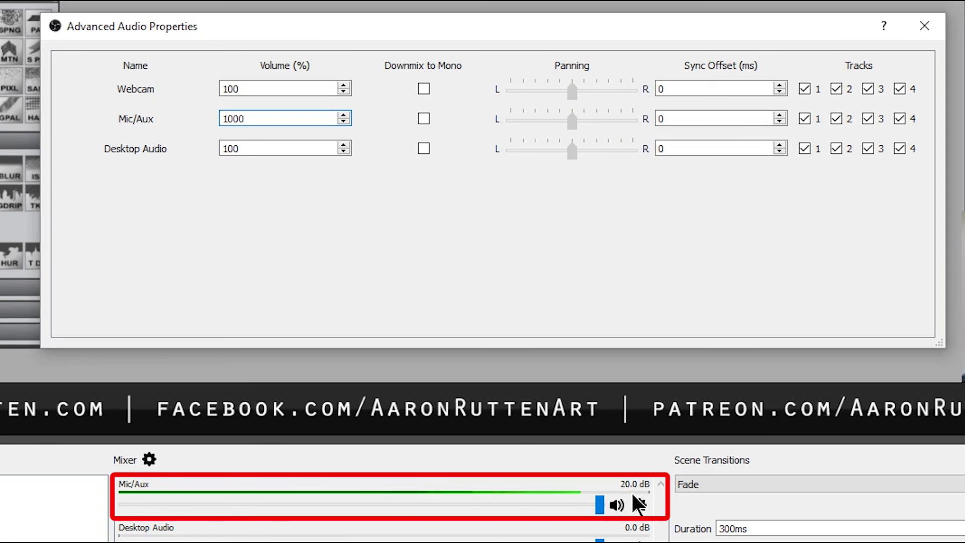
# Step: Try lower Mic/Aux volumes of 500% and 300% to test the microphone level
pyautogui.doubleClick(267, 123)
pyautogui.write('500')
pyautogui.press('Return')
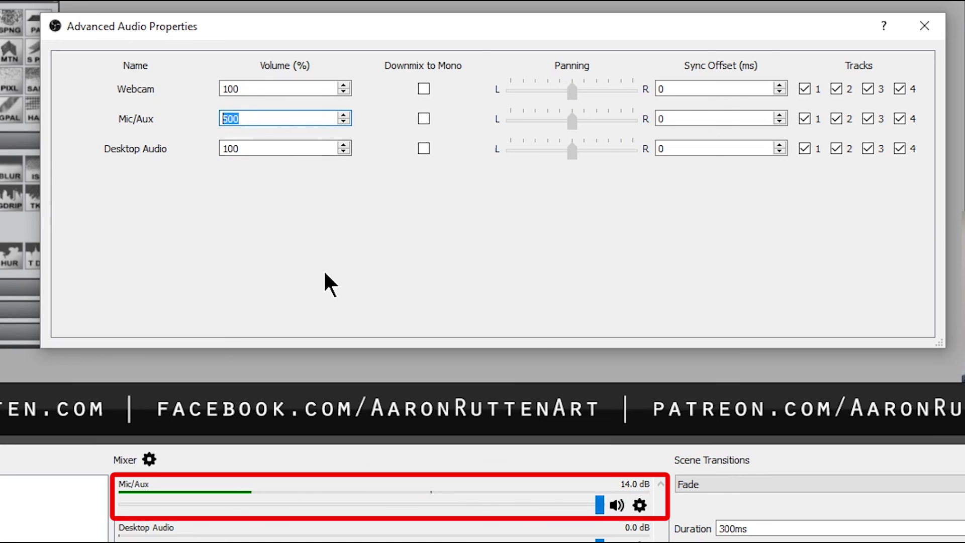
pyautogui.write('300')
pyautogui.press('Return')
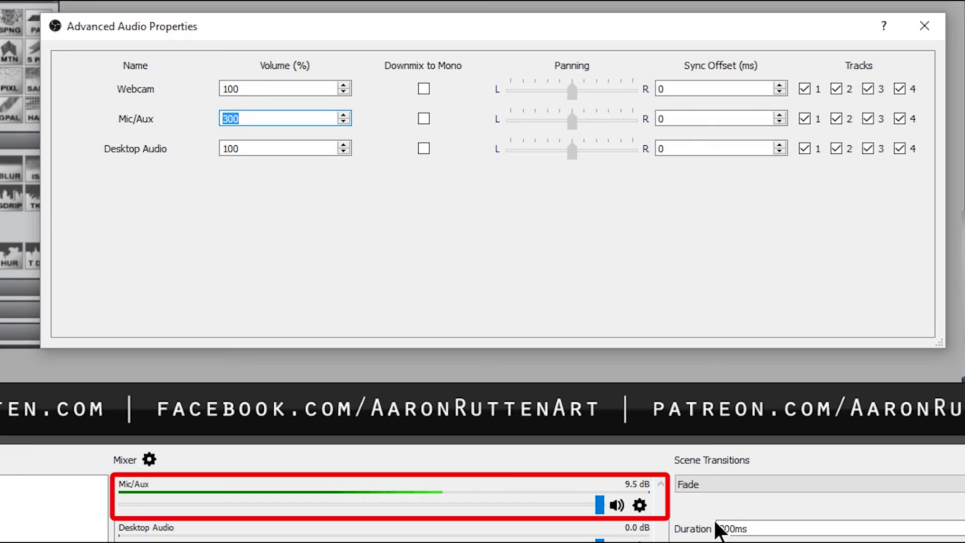
# Step: Set the Mic/Aux volume to 200% and close the Advanced Audio Properties
pyautogui.write('2')
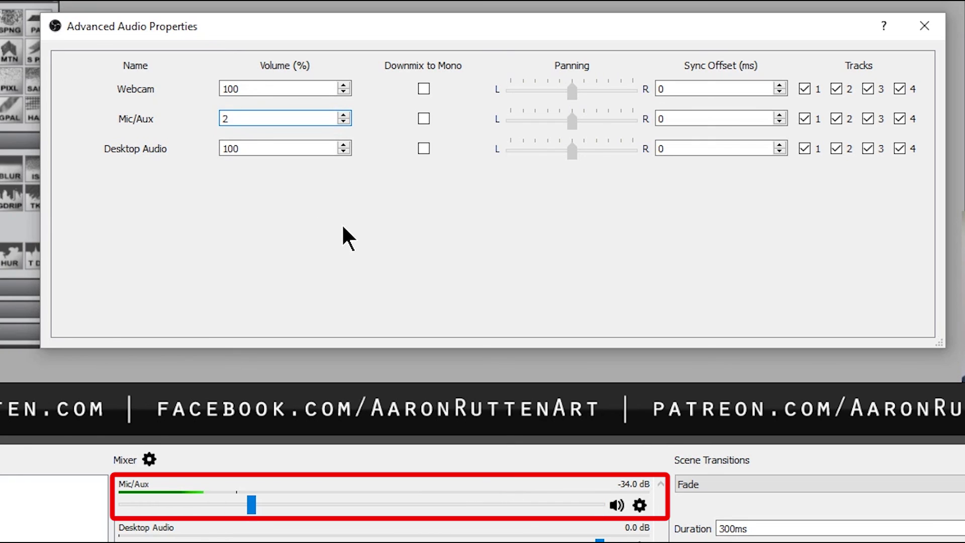
pyautogui.write('00')
pyautogui.press('Return')
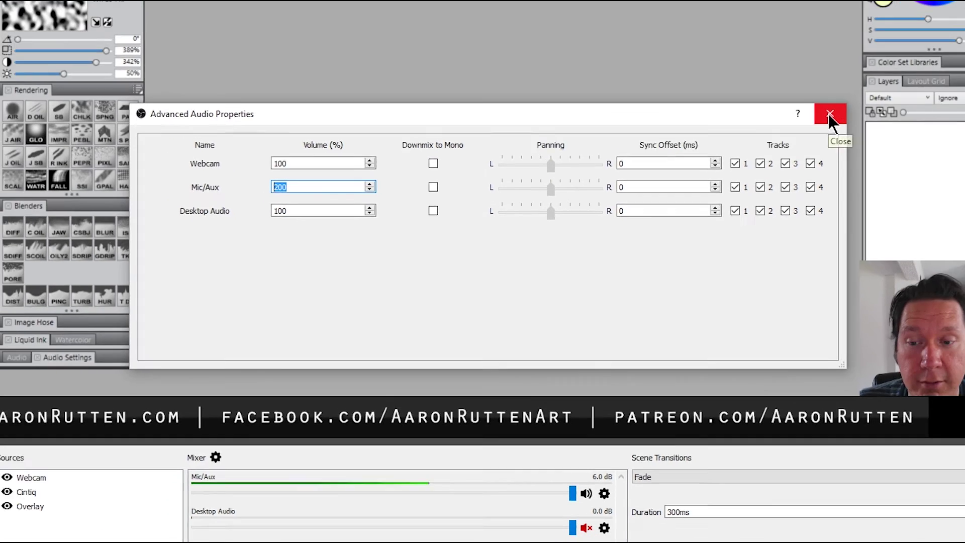
pyautogui.click(924, 26)
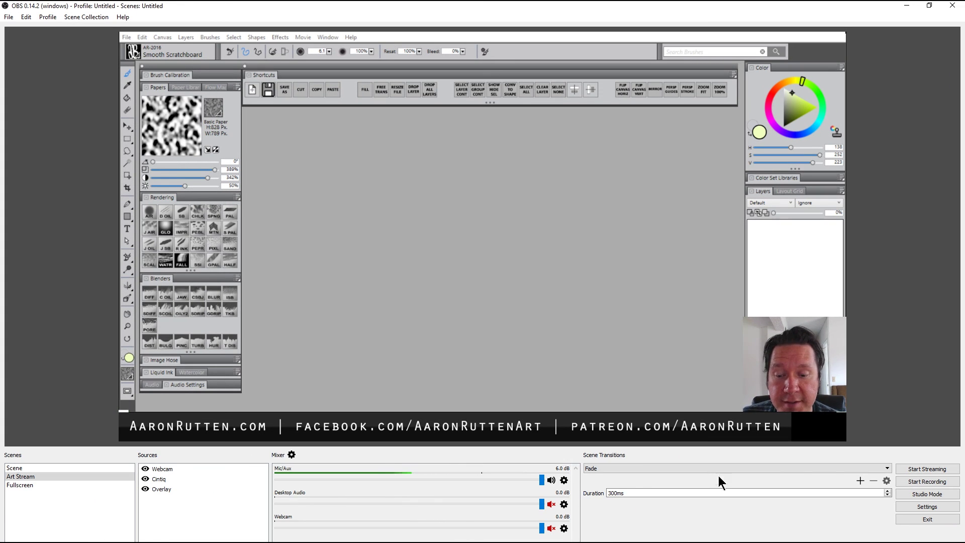
# Step: Select the webcam in the Art Stream preview, and start and stop a short test recording
pyautogui.click(784, 362)
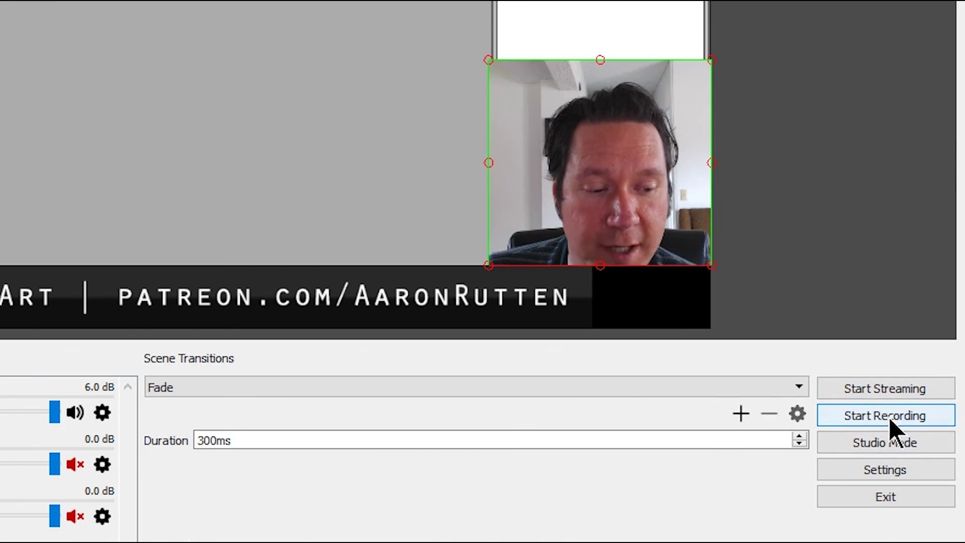
pyautogui.click(888, 417)
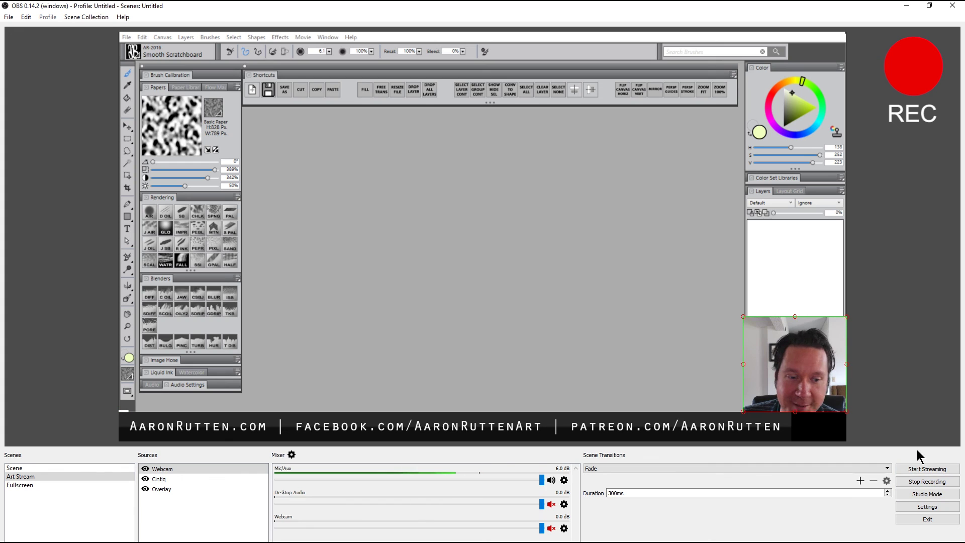
pyautogui.click(931, 482)
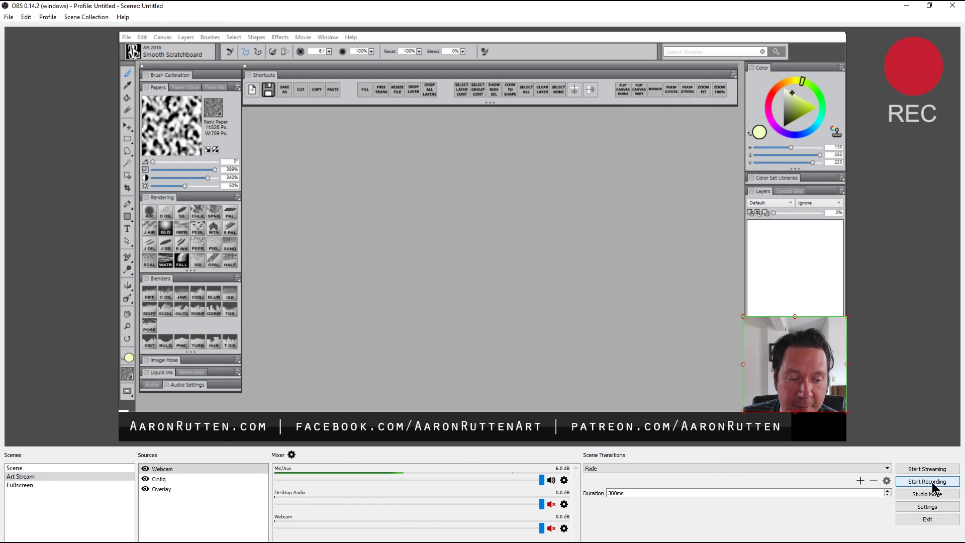